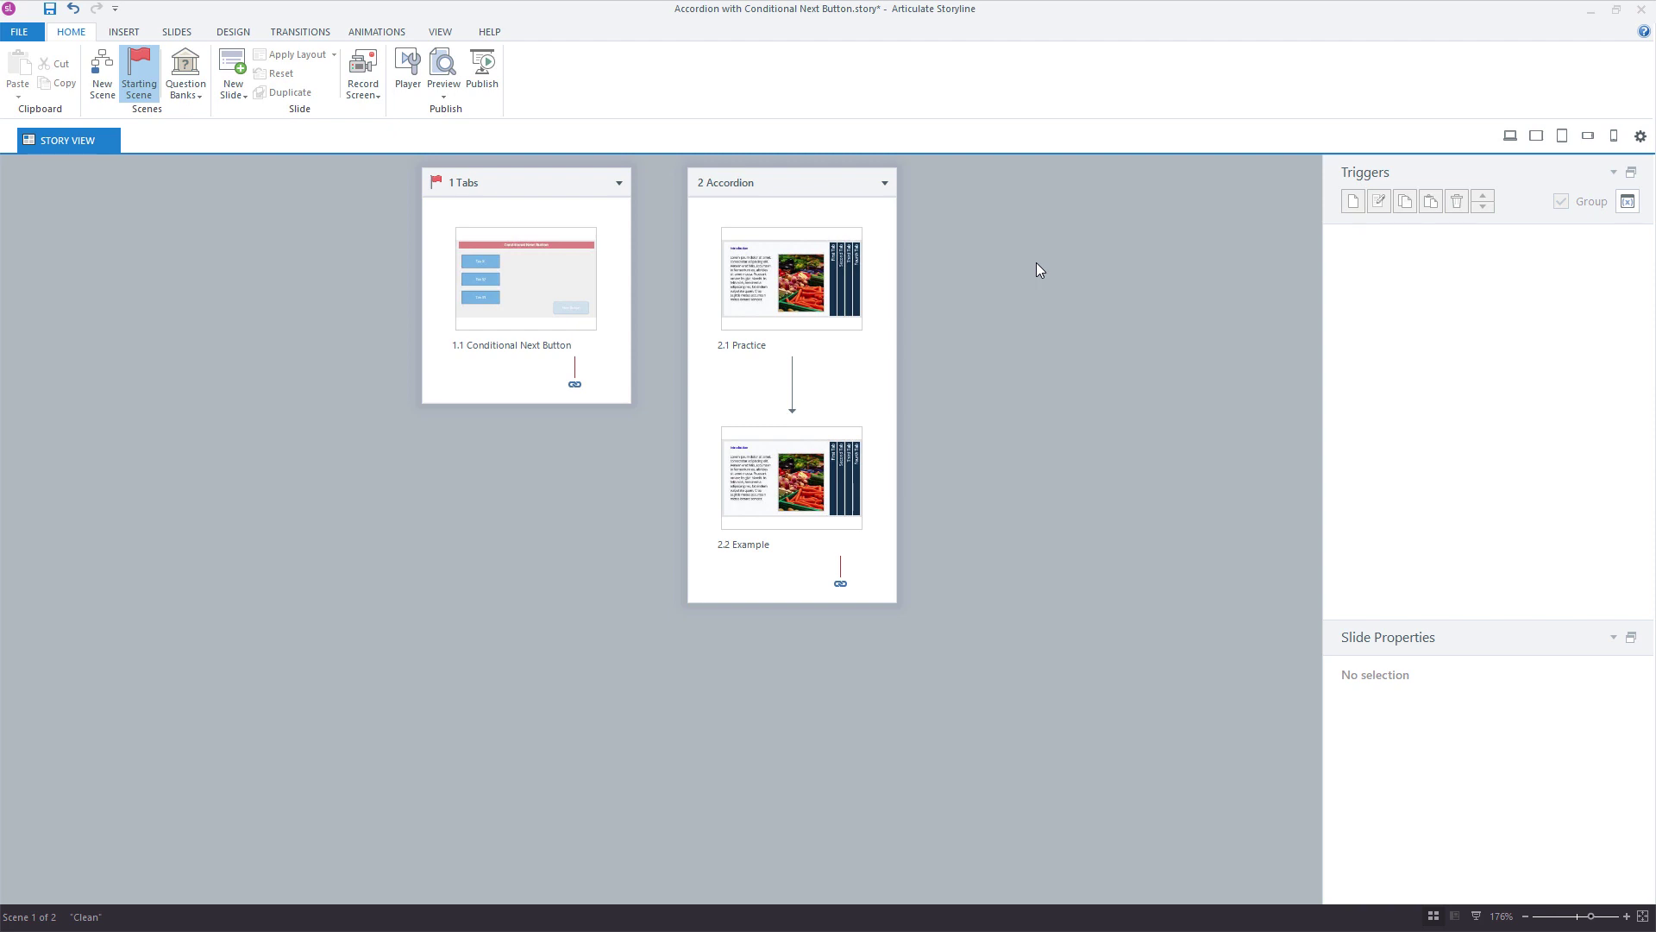
Select slide 1.1 Conditional Next Button in Story View.
left_click(558, 297)
Open slide 1.1 and inspect the states of the Next Button, Tab 01 and Tab 02.
double_click(558, 300)
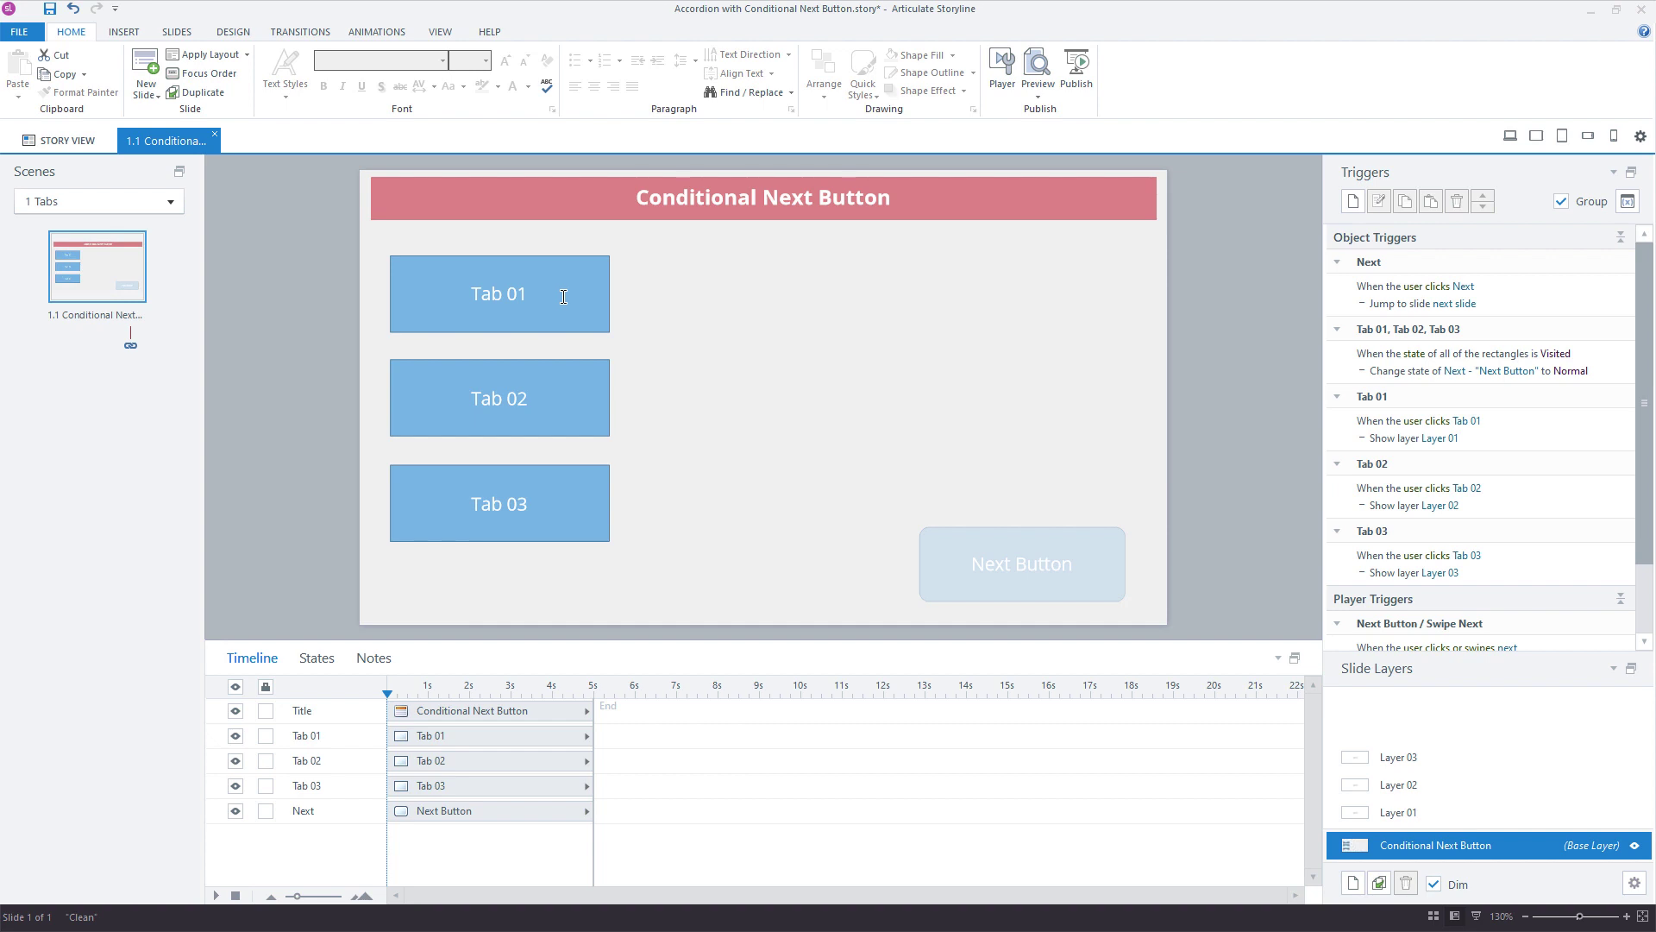
left_click_drag(845, 491, 1204, 660)
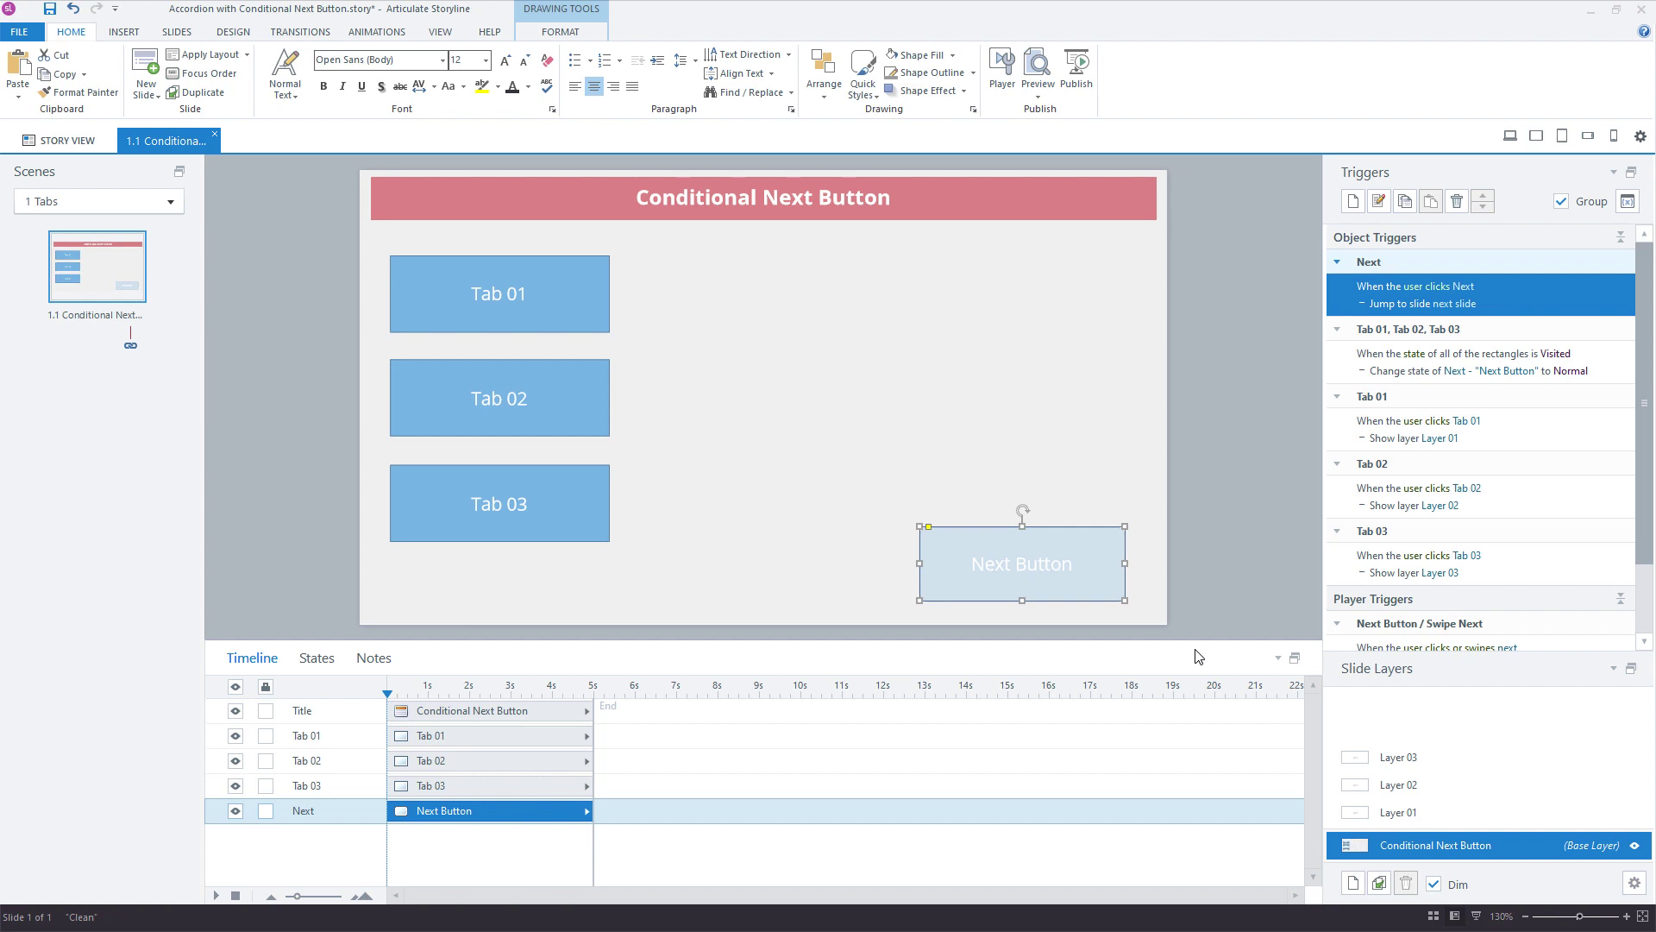
left_click(303, 660)
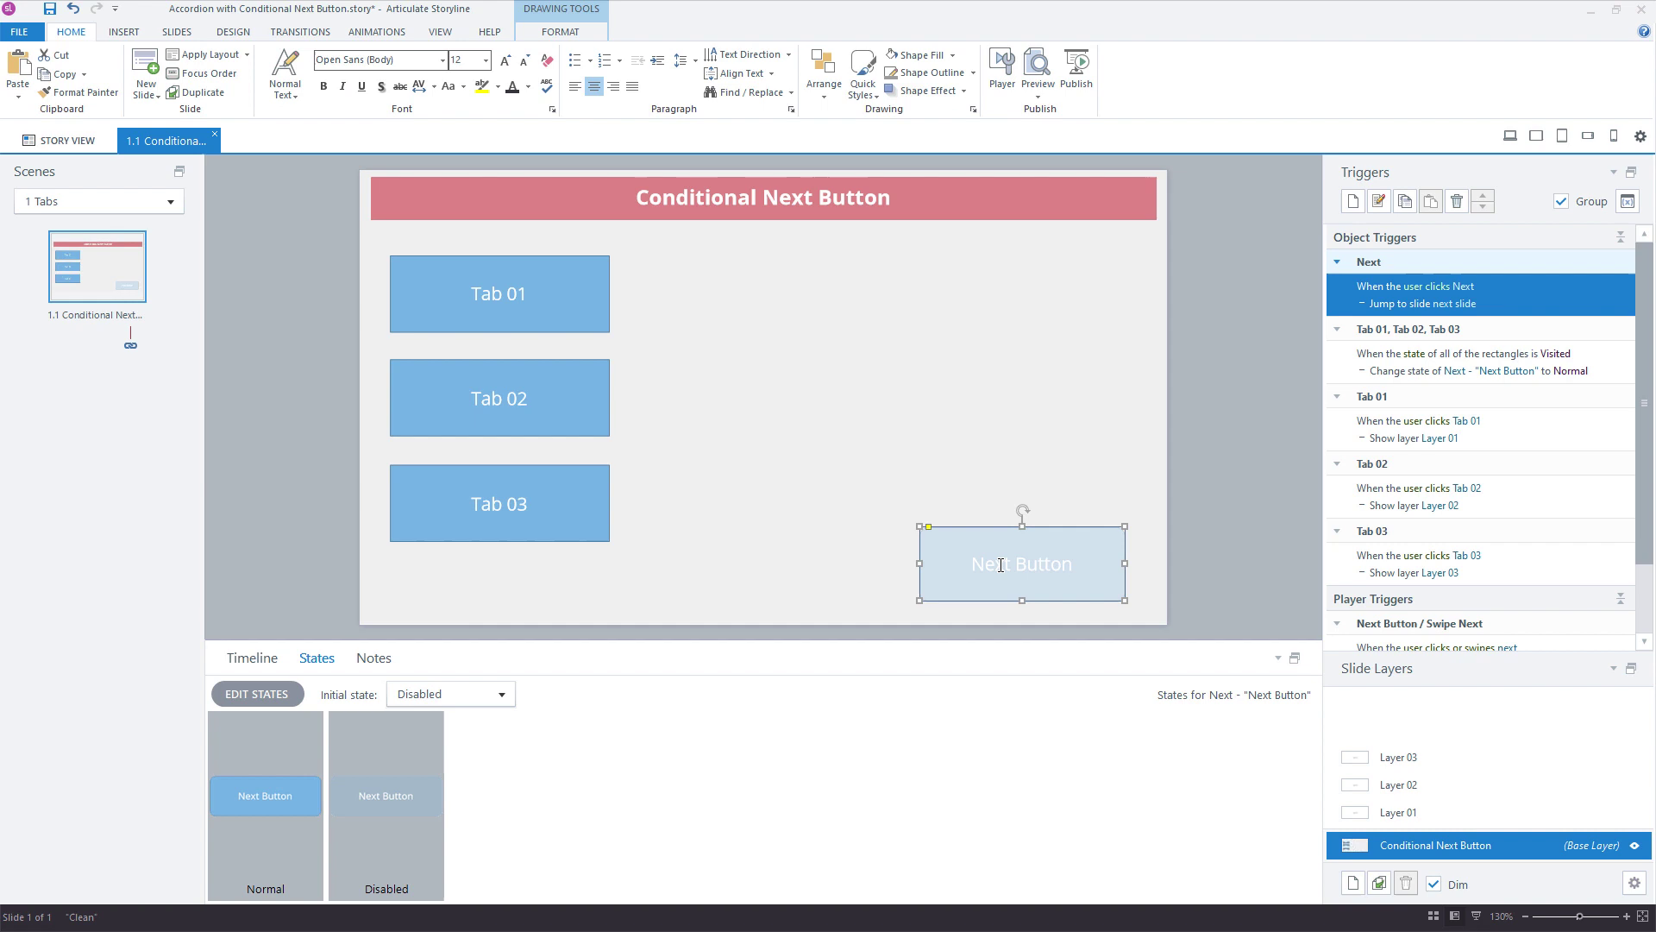
left_click(592, 291)
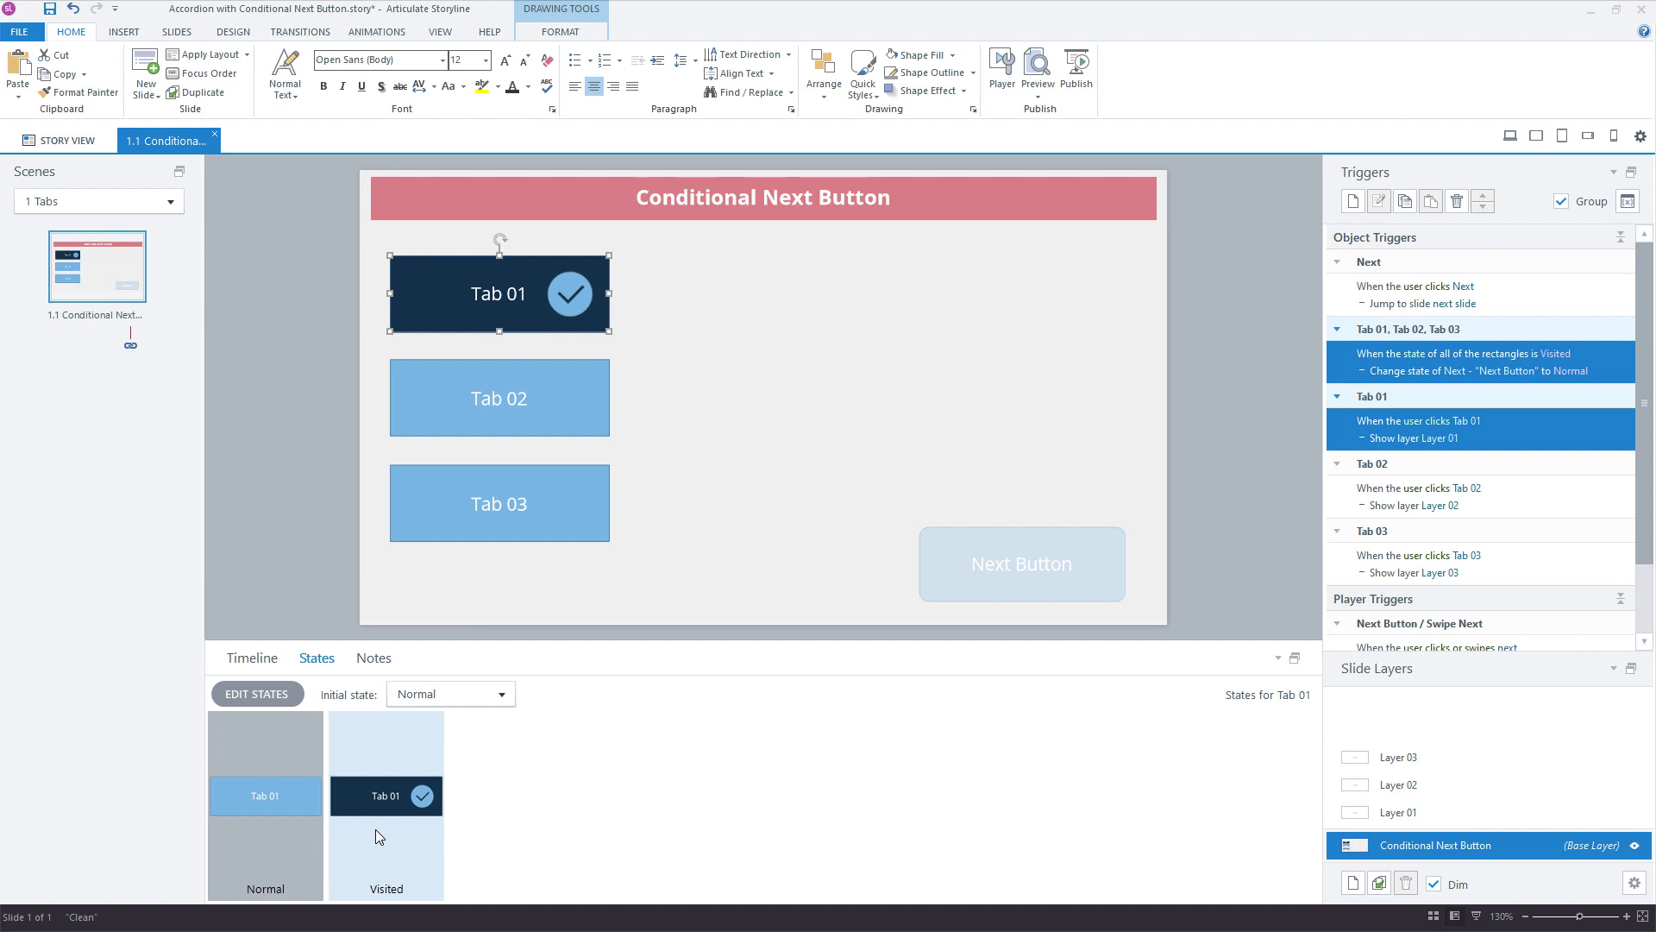
left_click(445, 390)
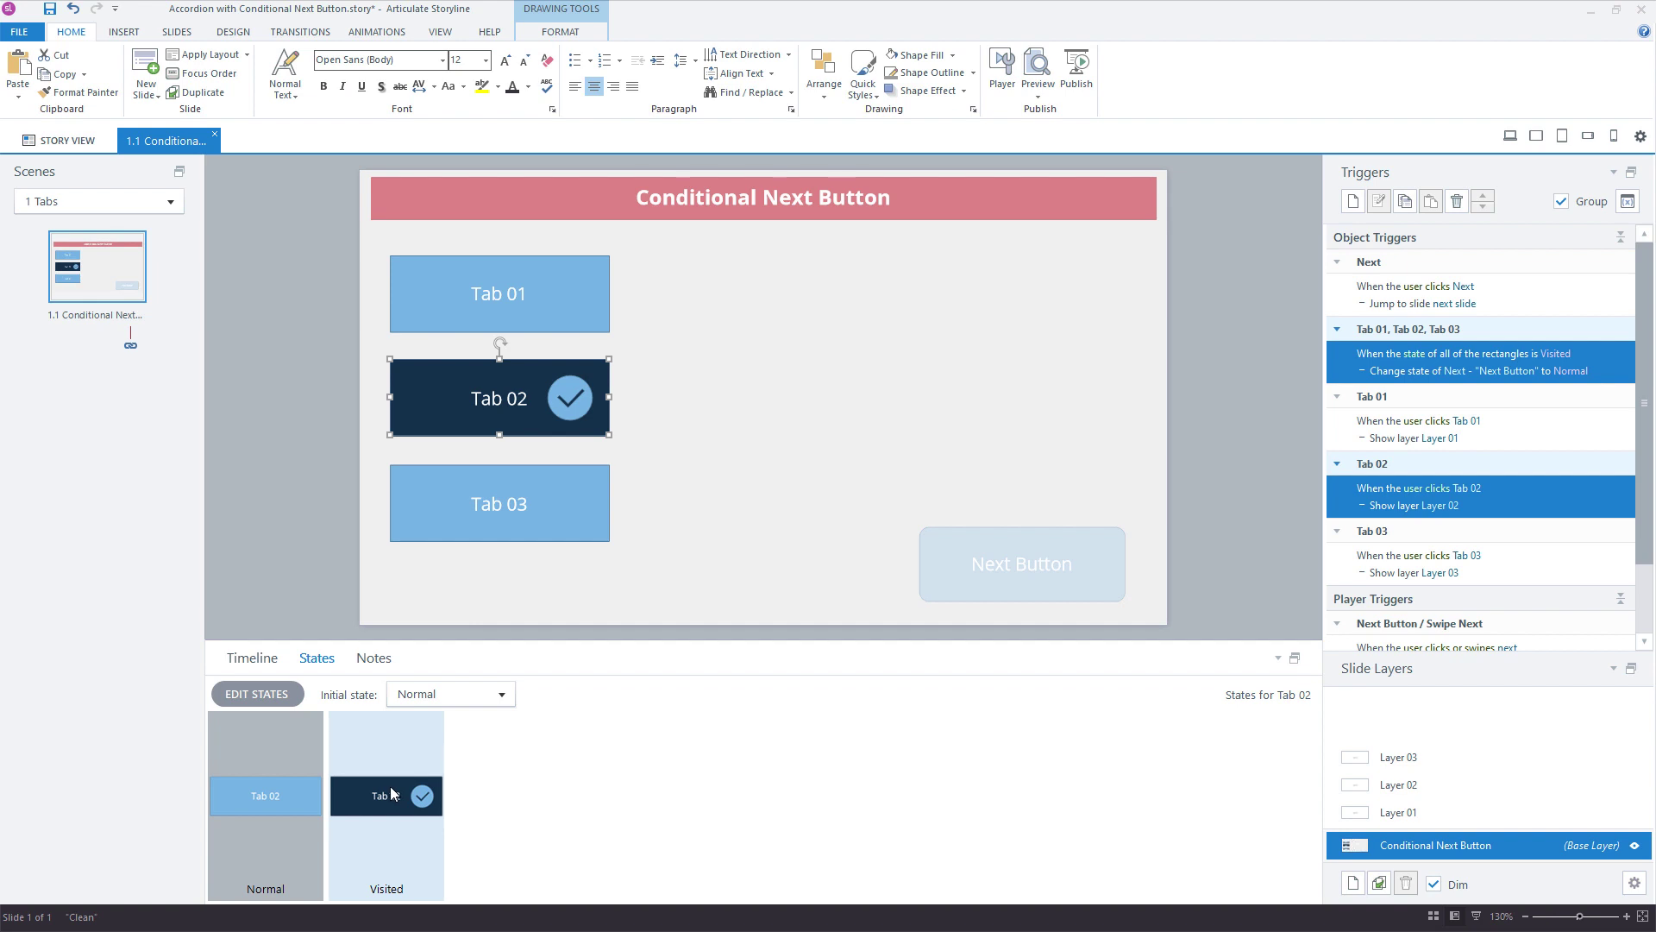
left_click(1015, 600)
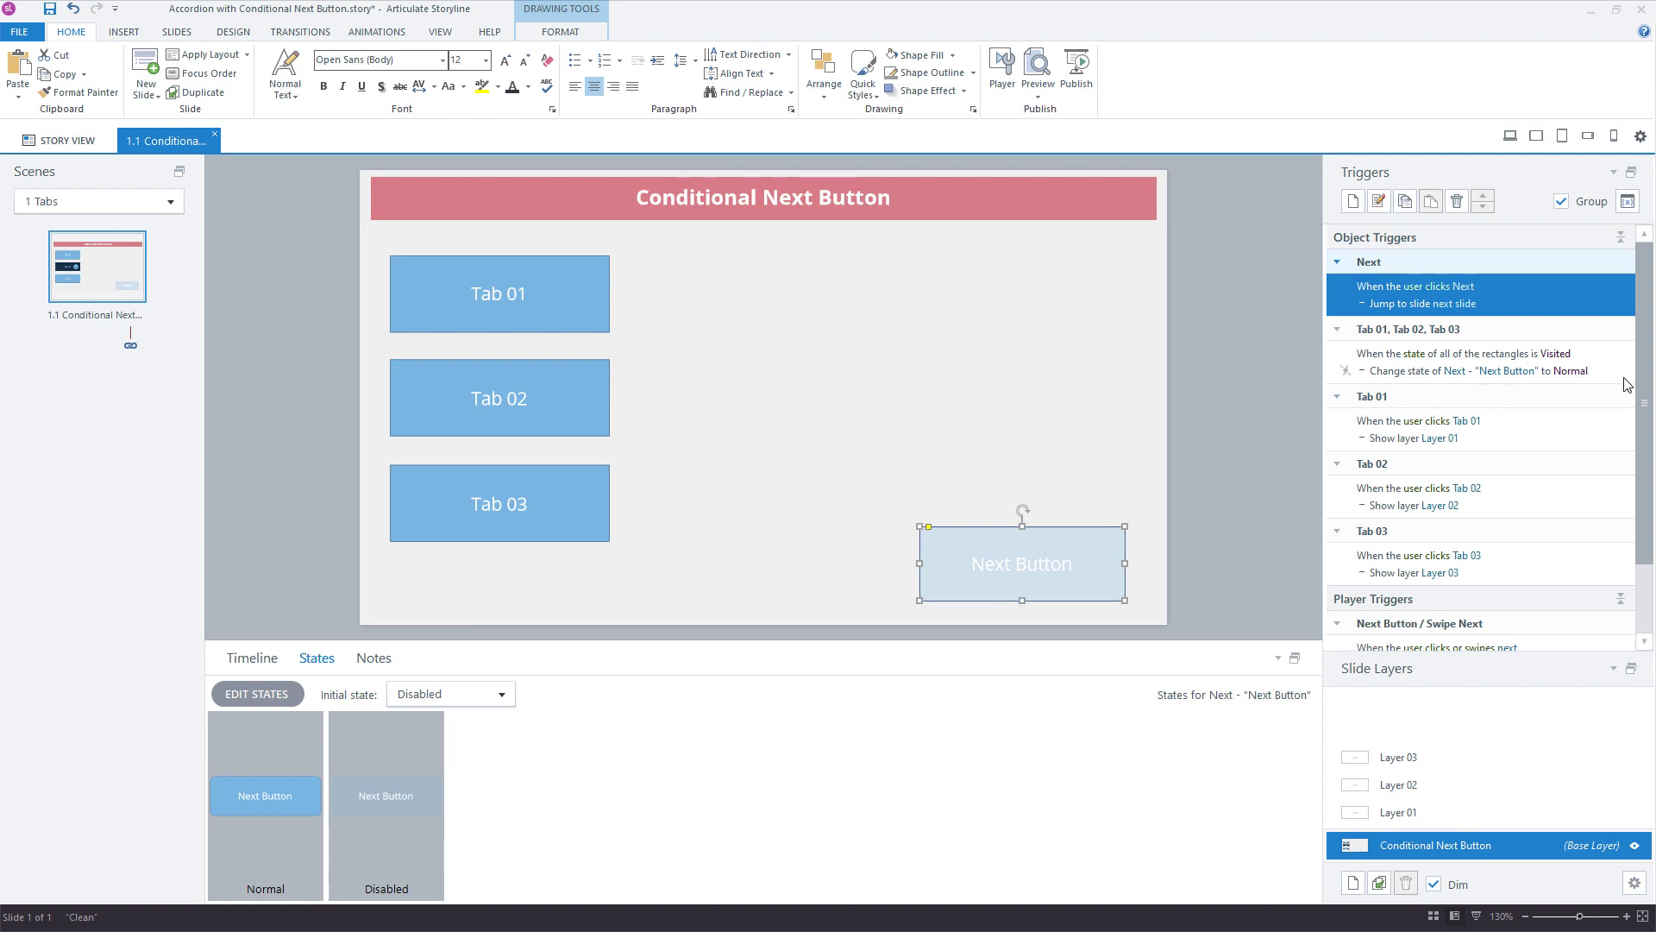
Review the all-tabs-Visited trigger without changing it, then preview the slide.
left_click(1597, 365)
double_click(1597, 366)
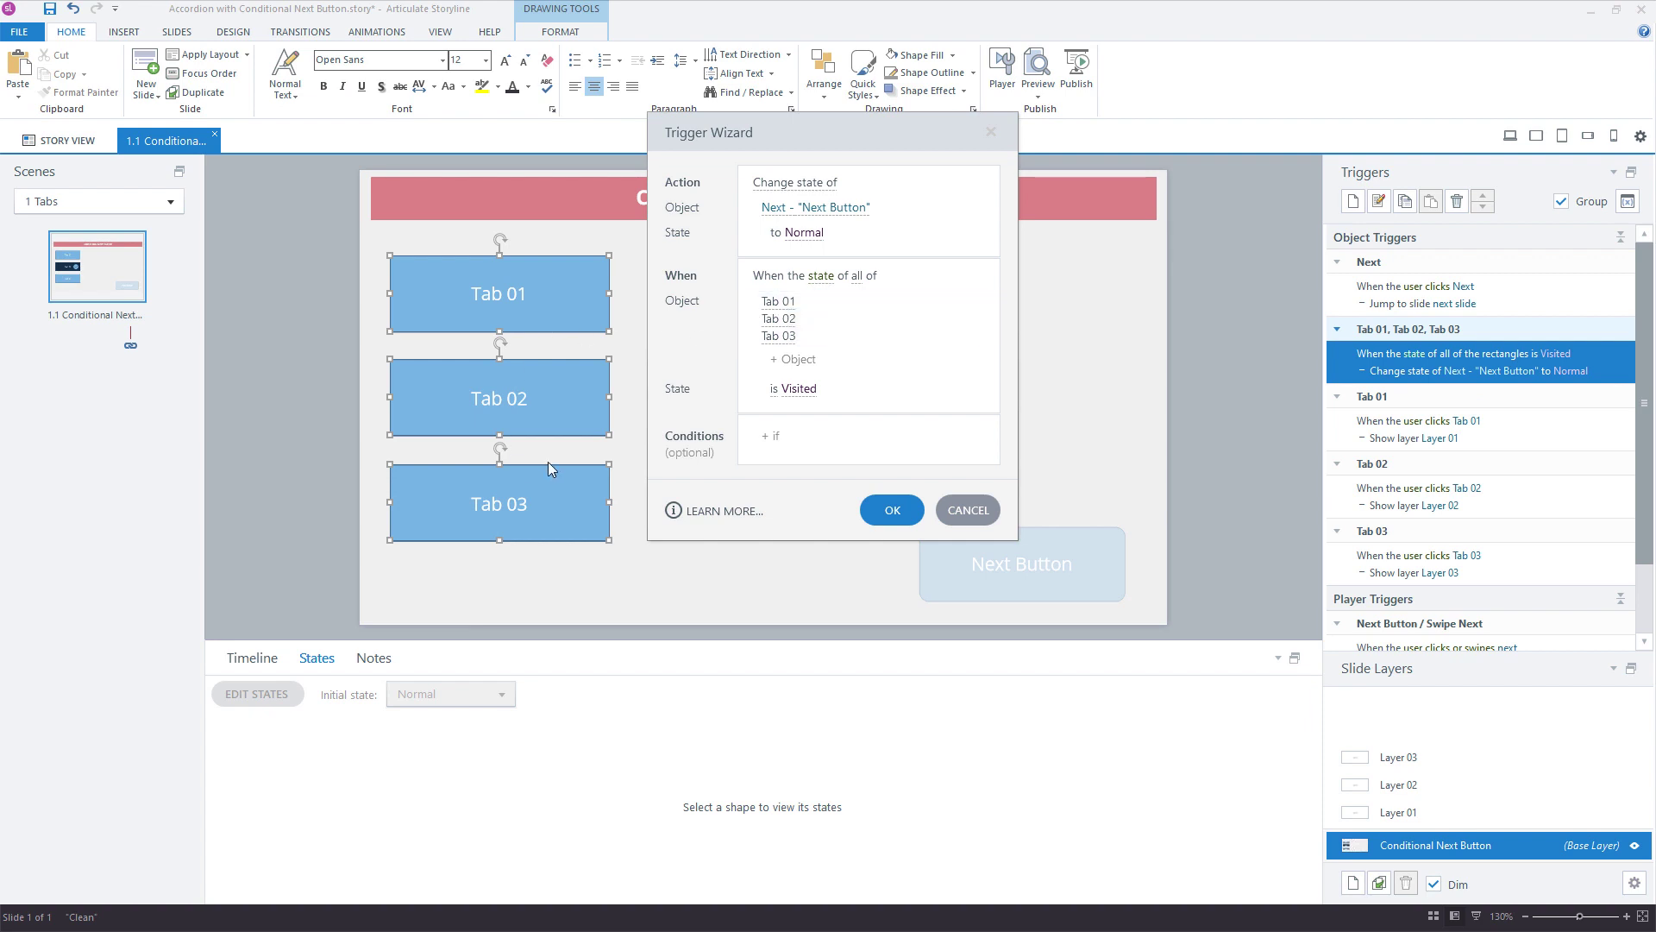
left_click(966, 516)
left_click(1508, 138)
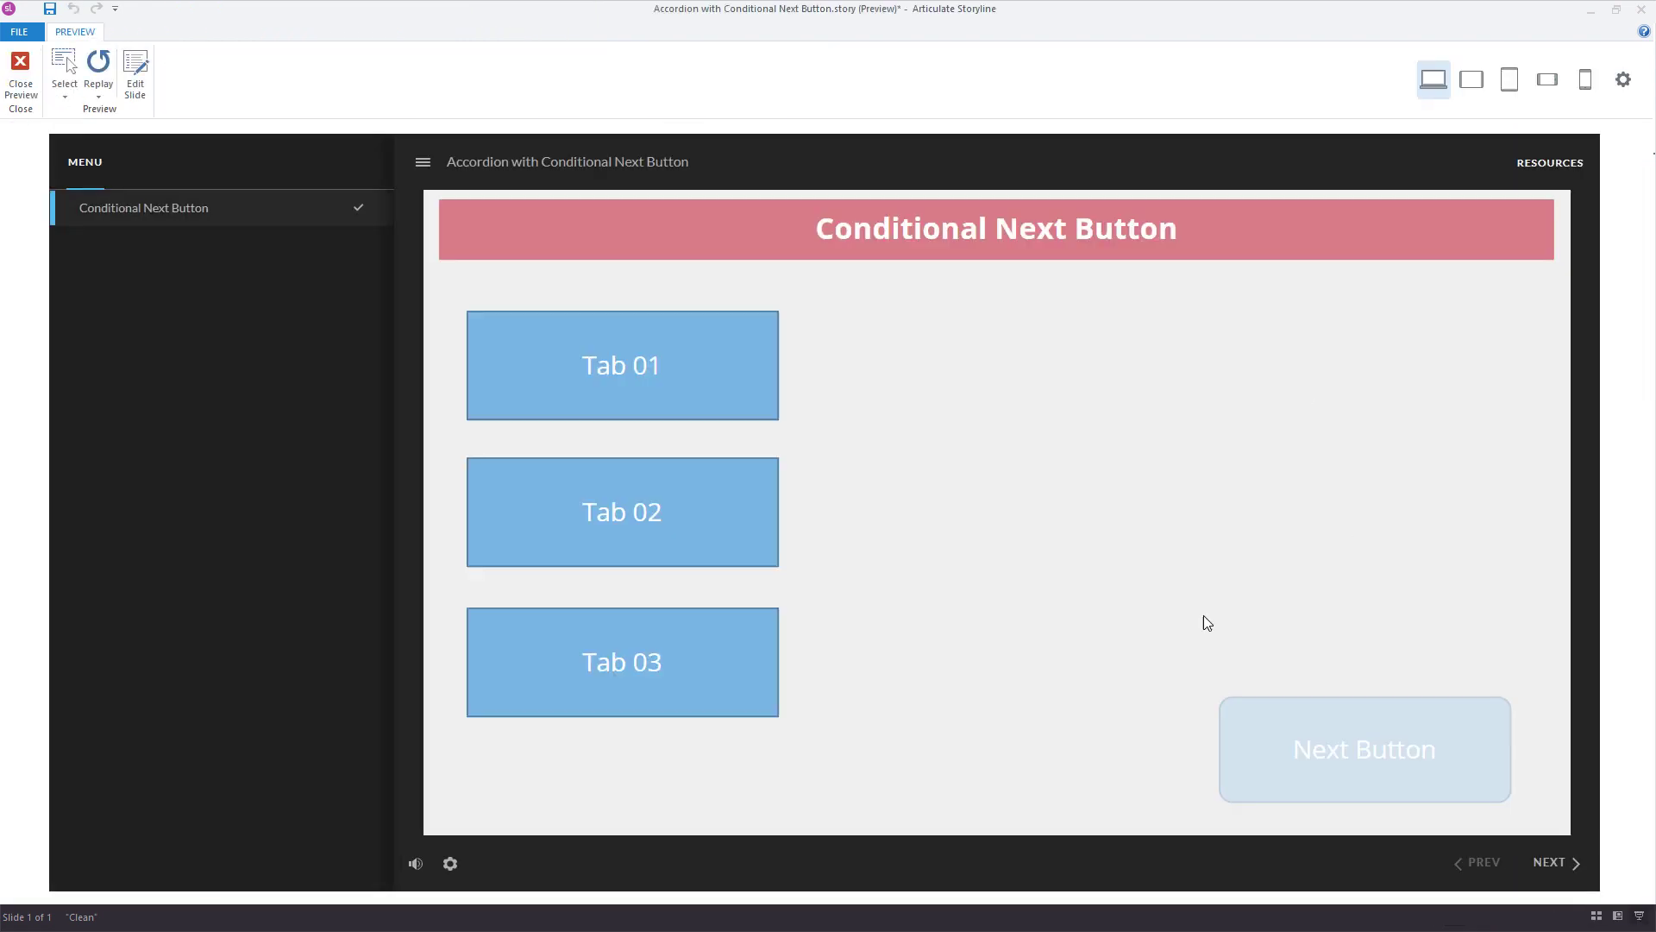
Visit Tab 03, Tab 01 and Tab 02 in the preview to enable Next, then close it.
left_click(665, 701)
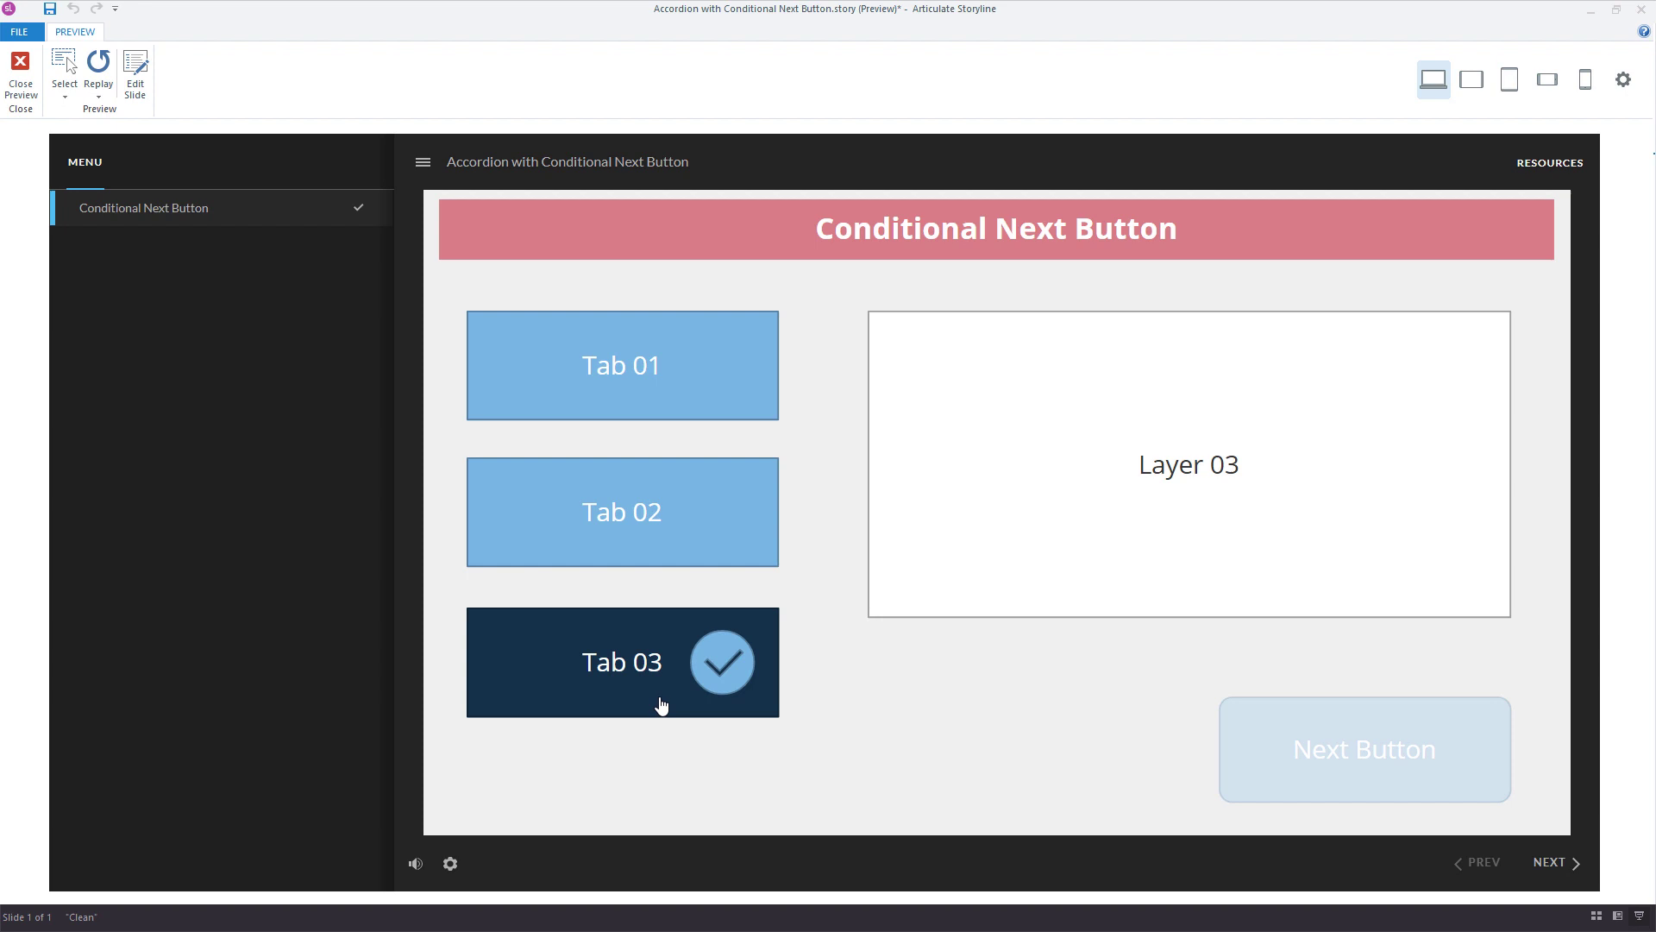
left_click(622, 405)
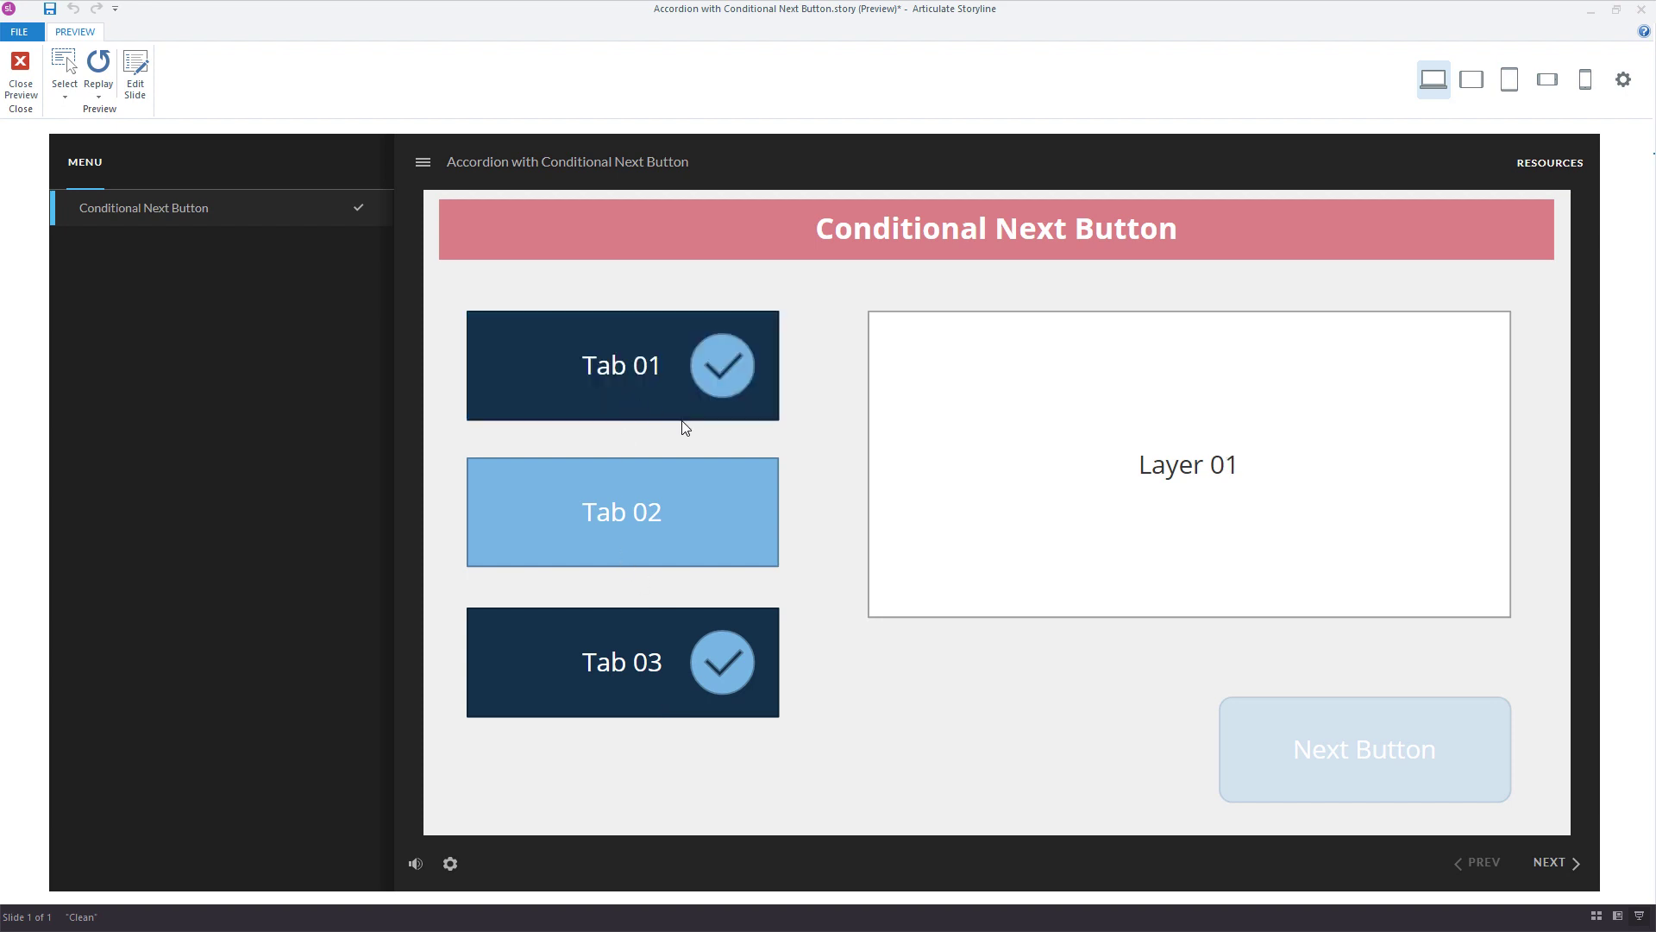
left_click(631, 515)
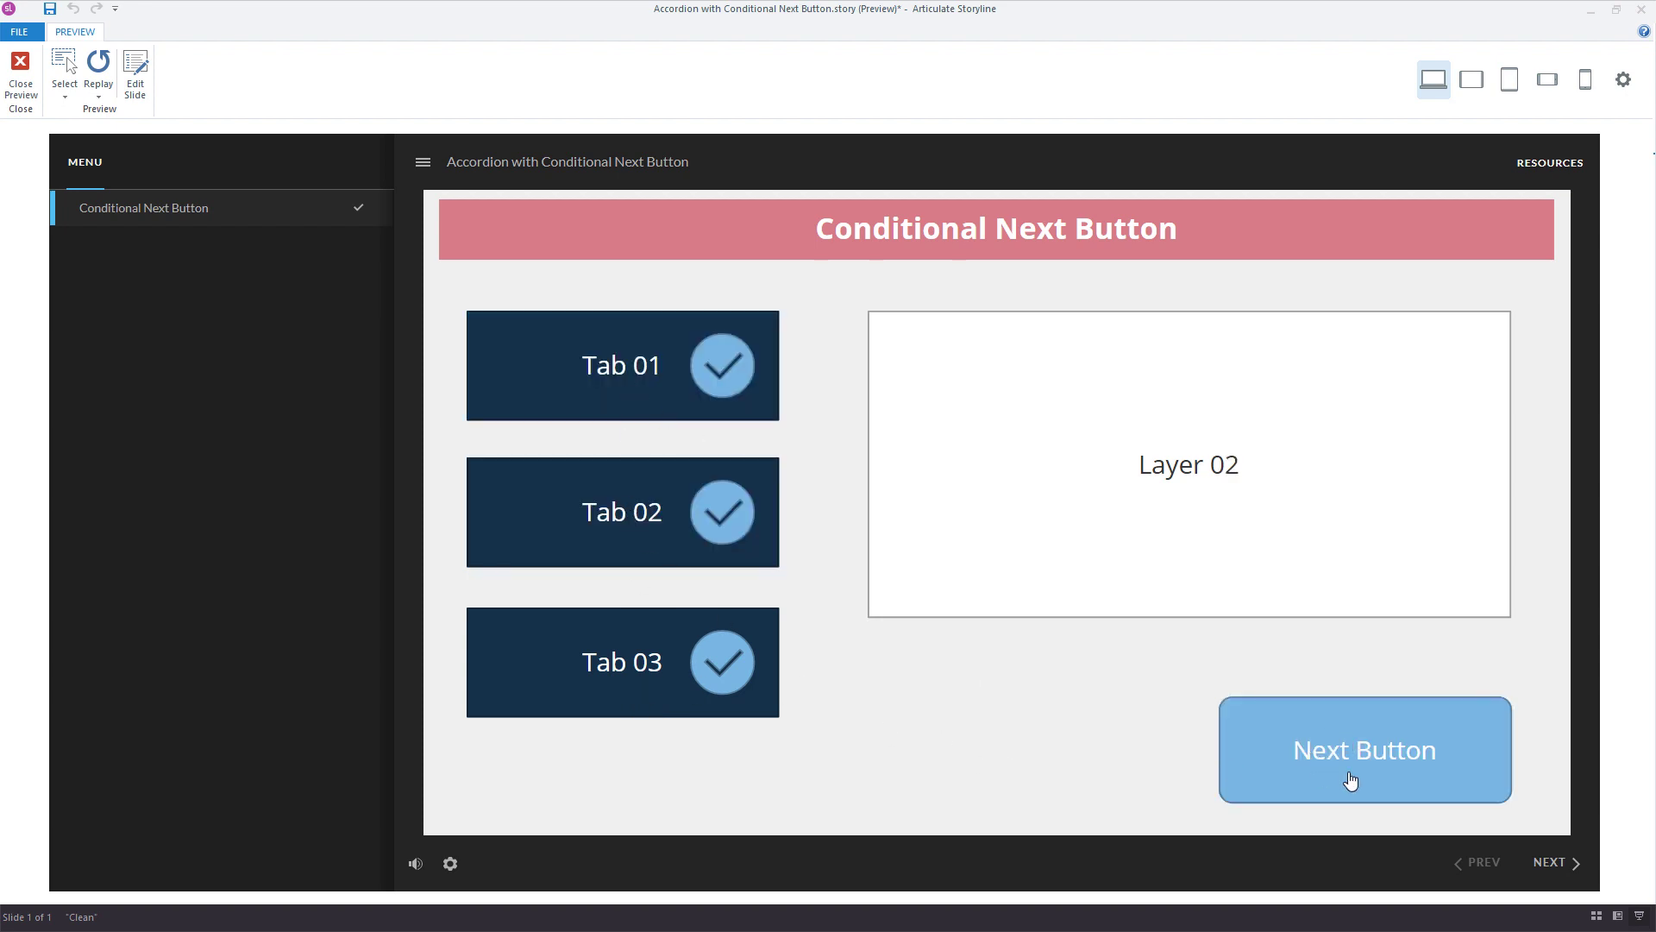
left_click(19, 76)
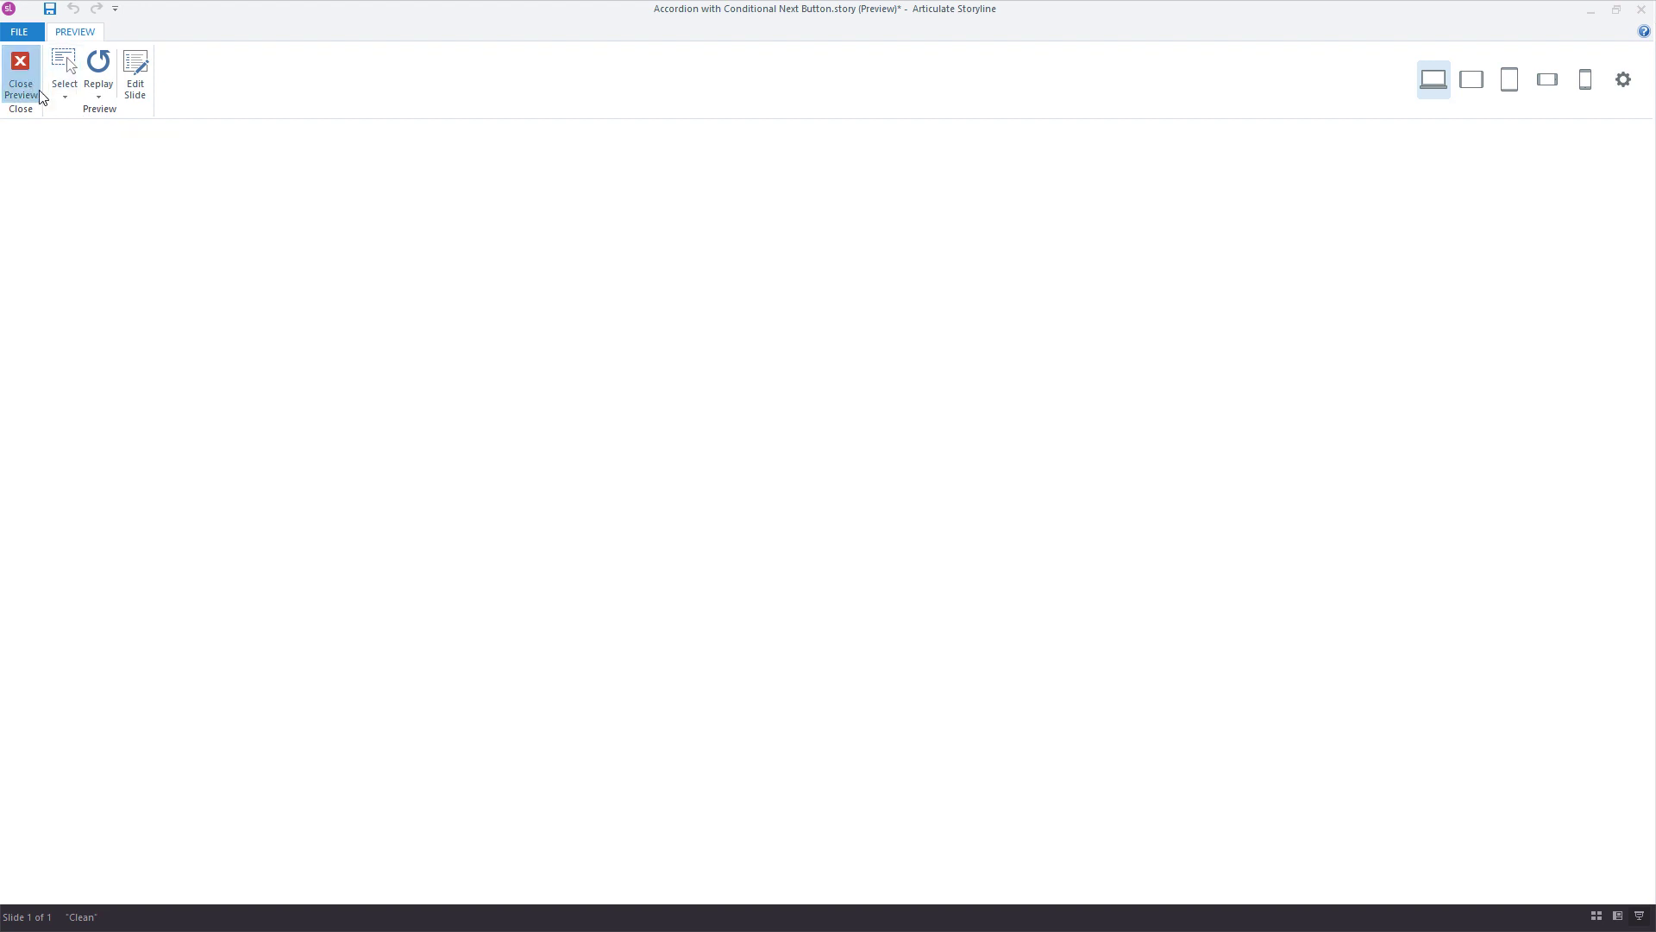
Switch to the 2 Accordion scene and inspect the First Tab bar and Tab 1–4 layers.
left_click(119, 200)
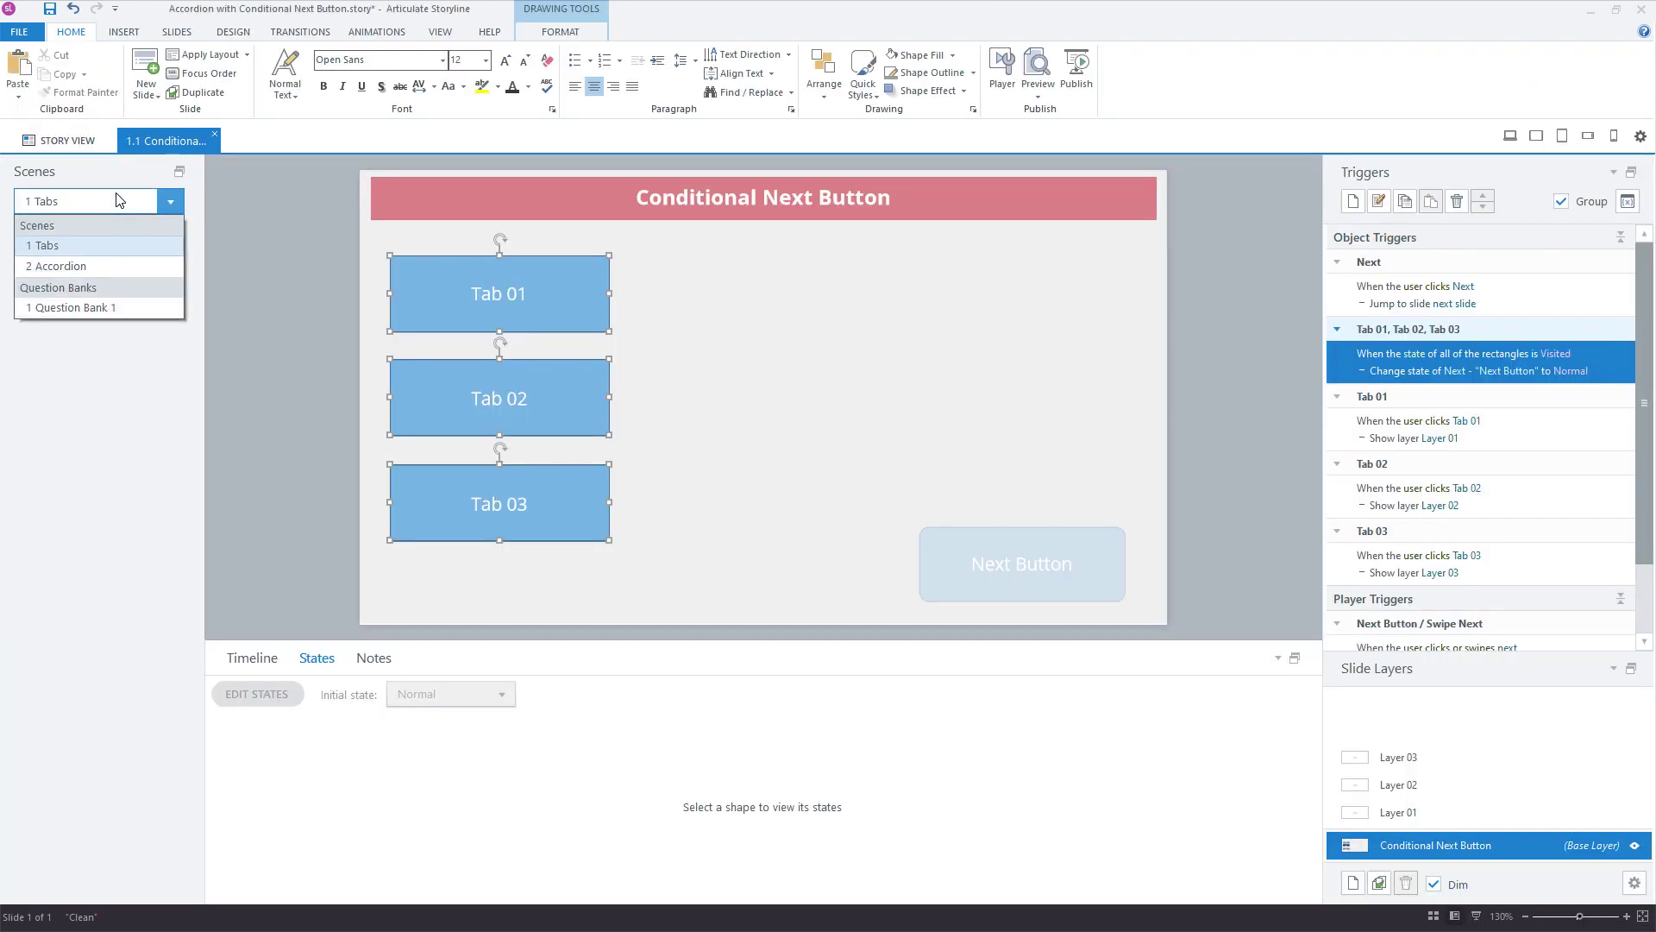
left_click(87, 263)
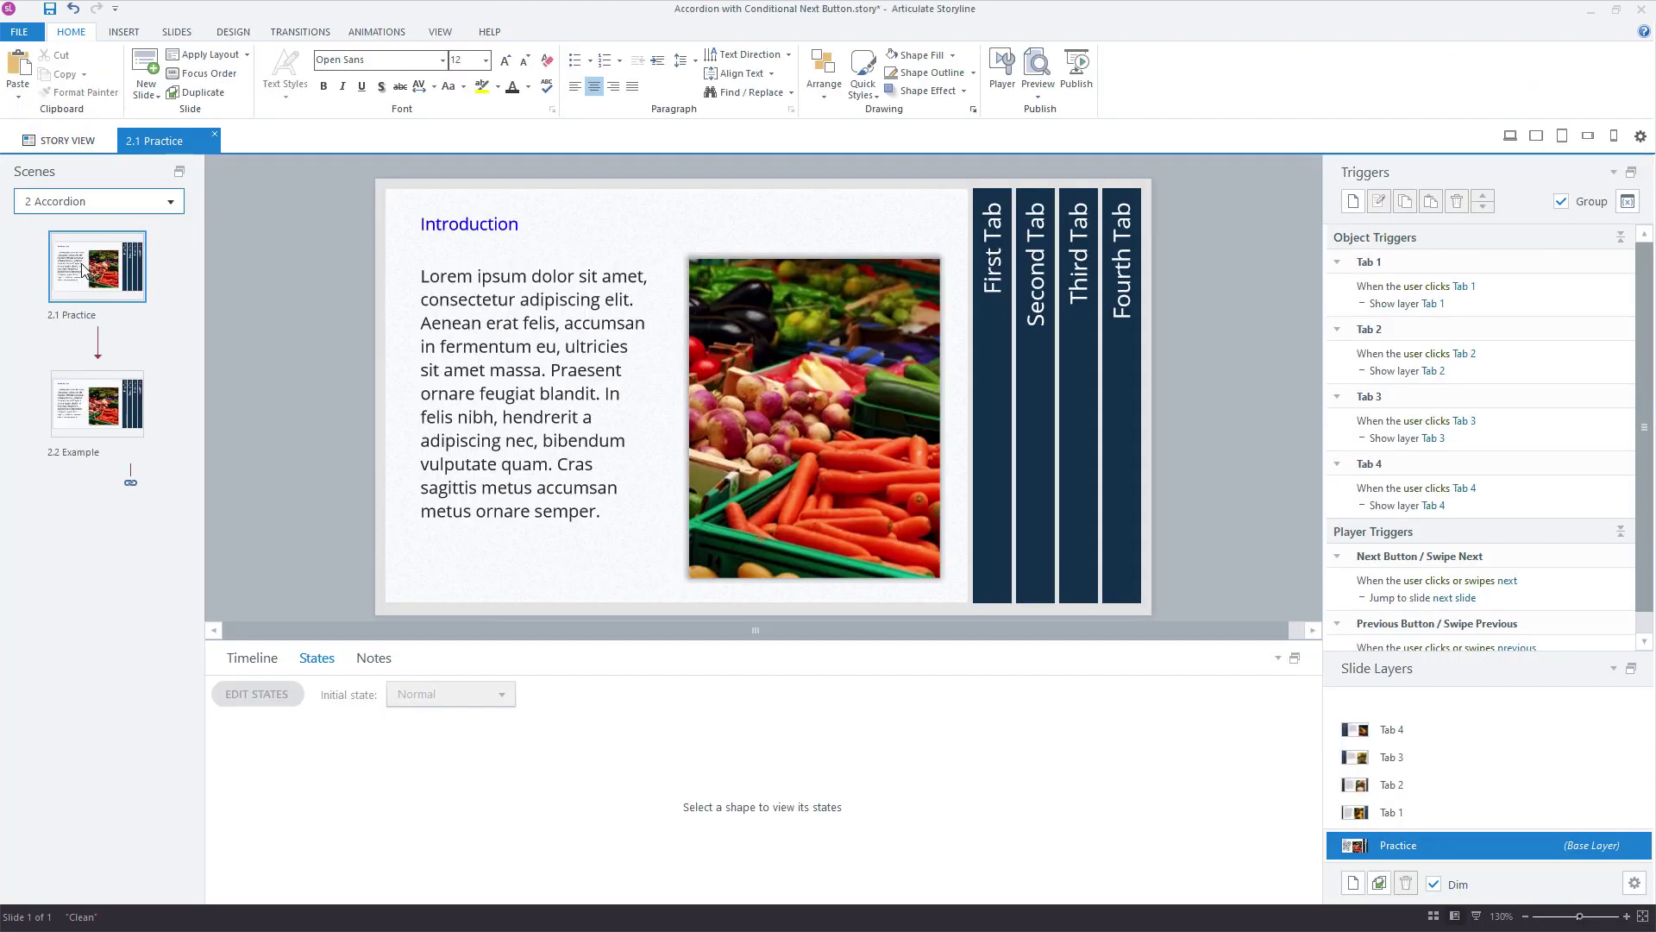
left_click(973, 324)
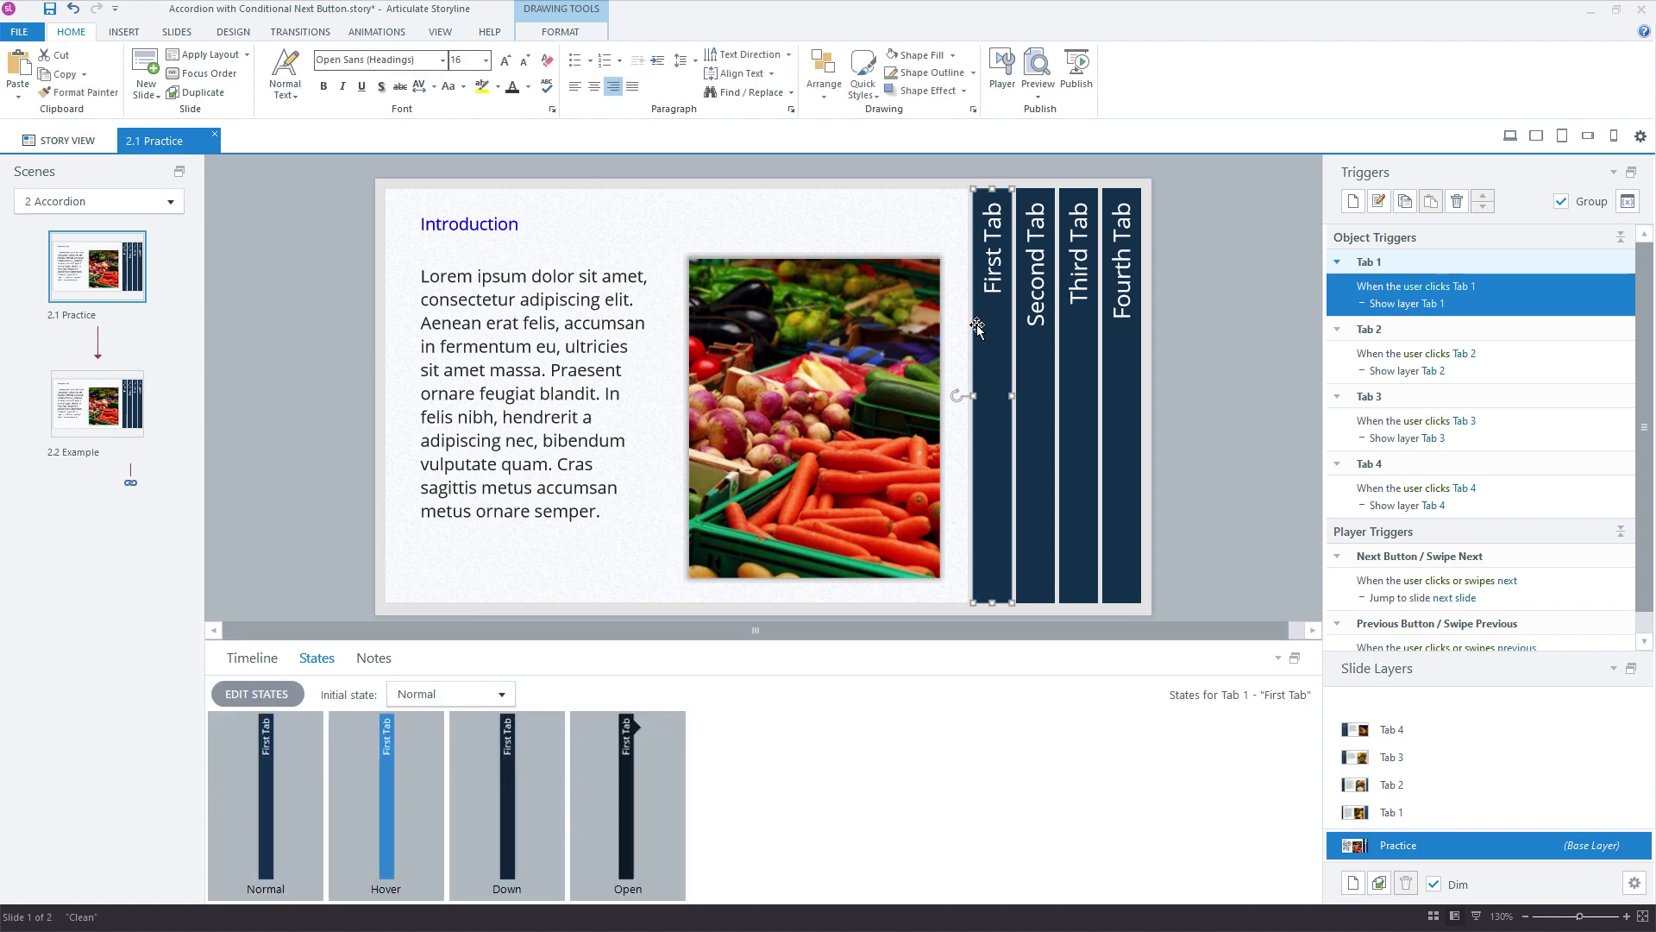
left_click(1431, 813)
left_click(1435, 787)
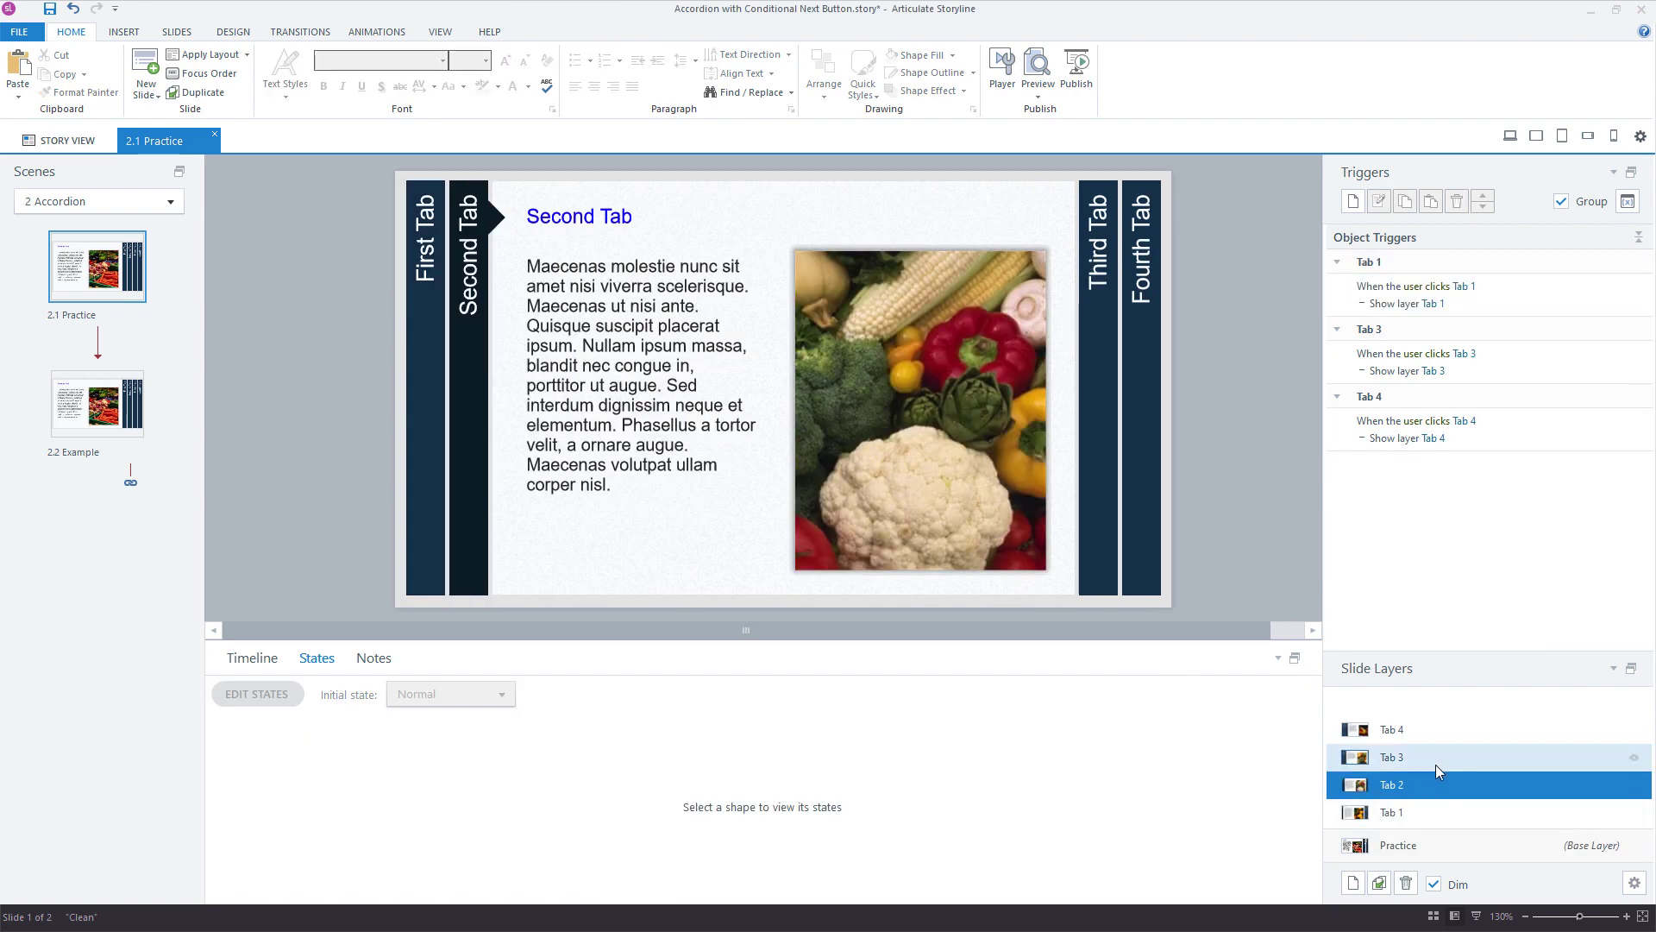
left_click(1436, 761)
left_click(1434, 732)
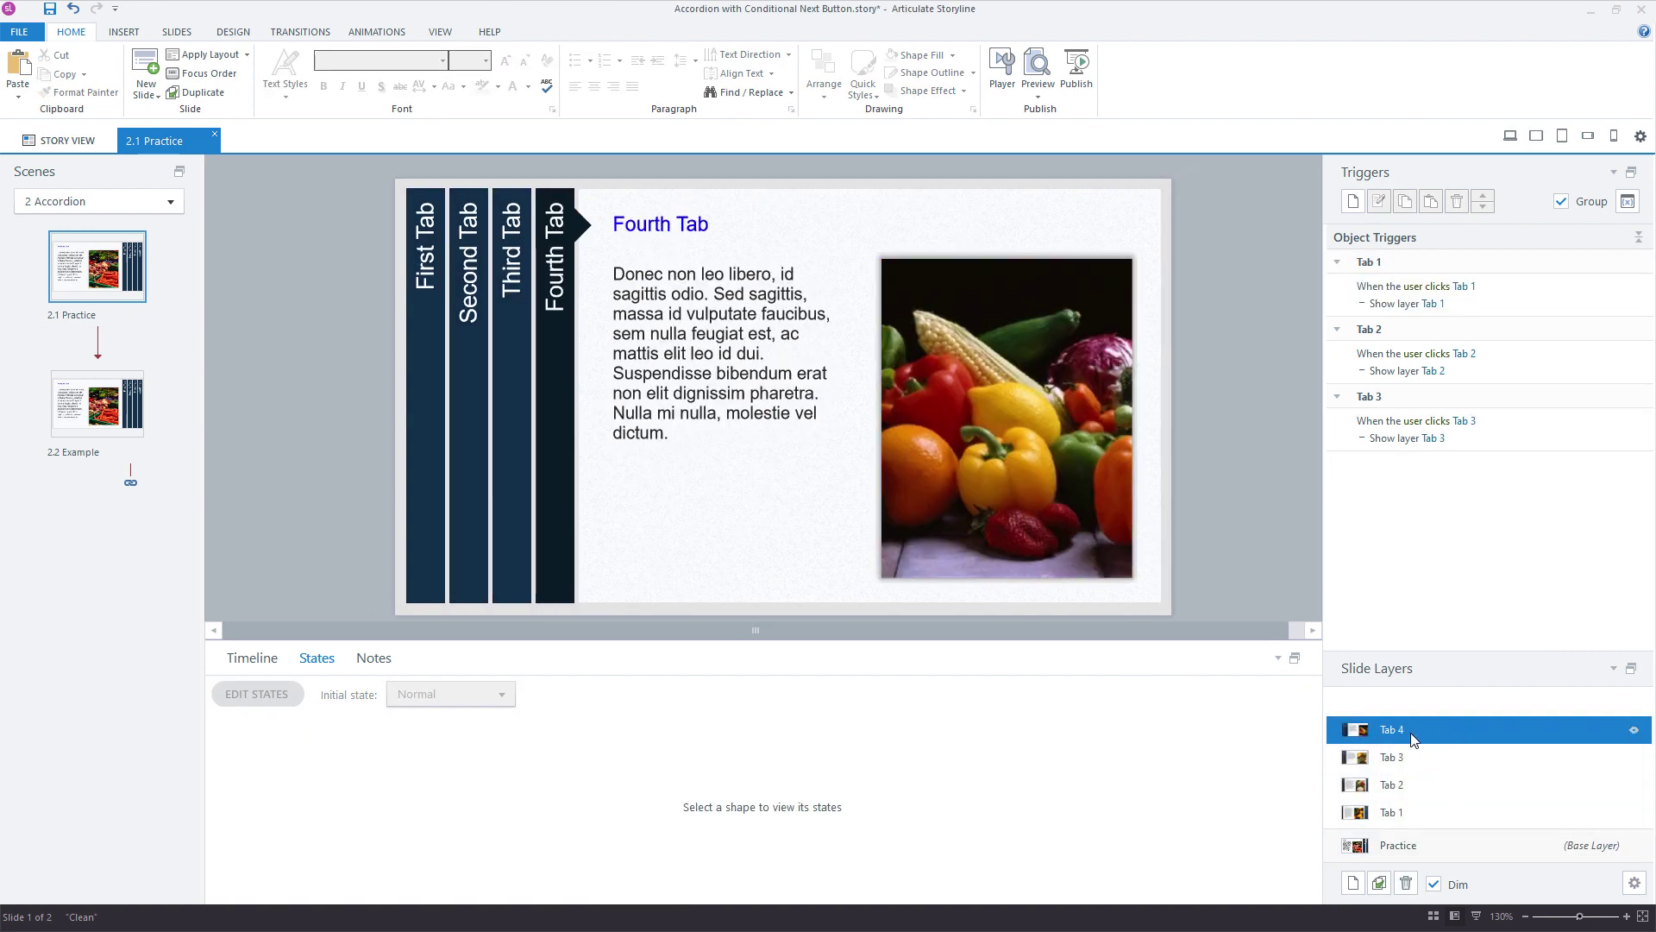
Check the Fourth Tab bar's states and the Tab 1–2 layers, then open slide 2.2 Example.
left_click(561, 449)
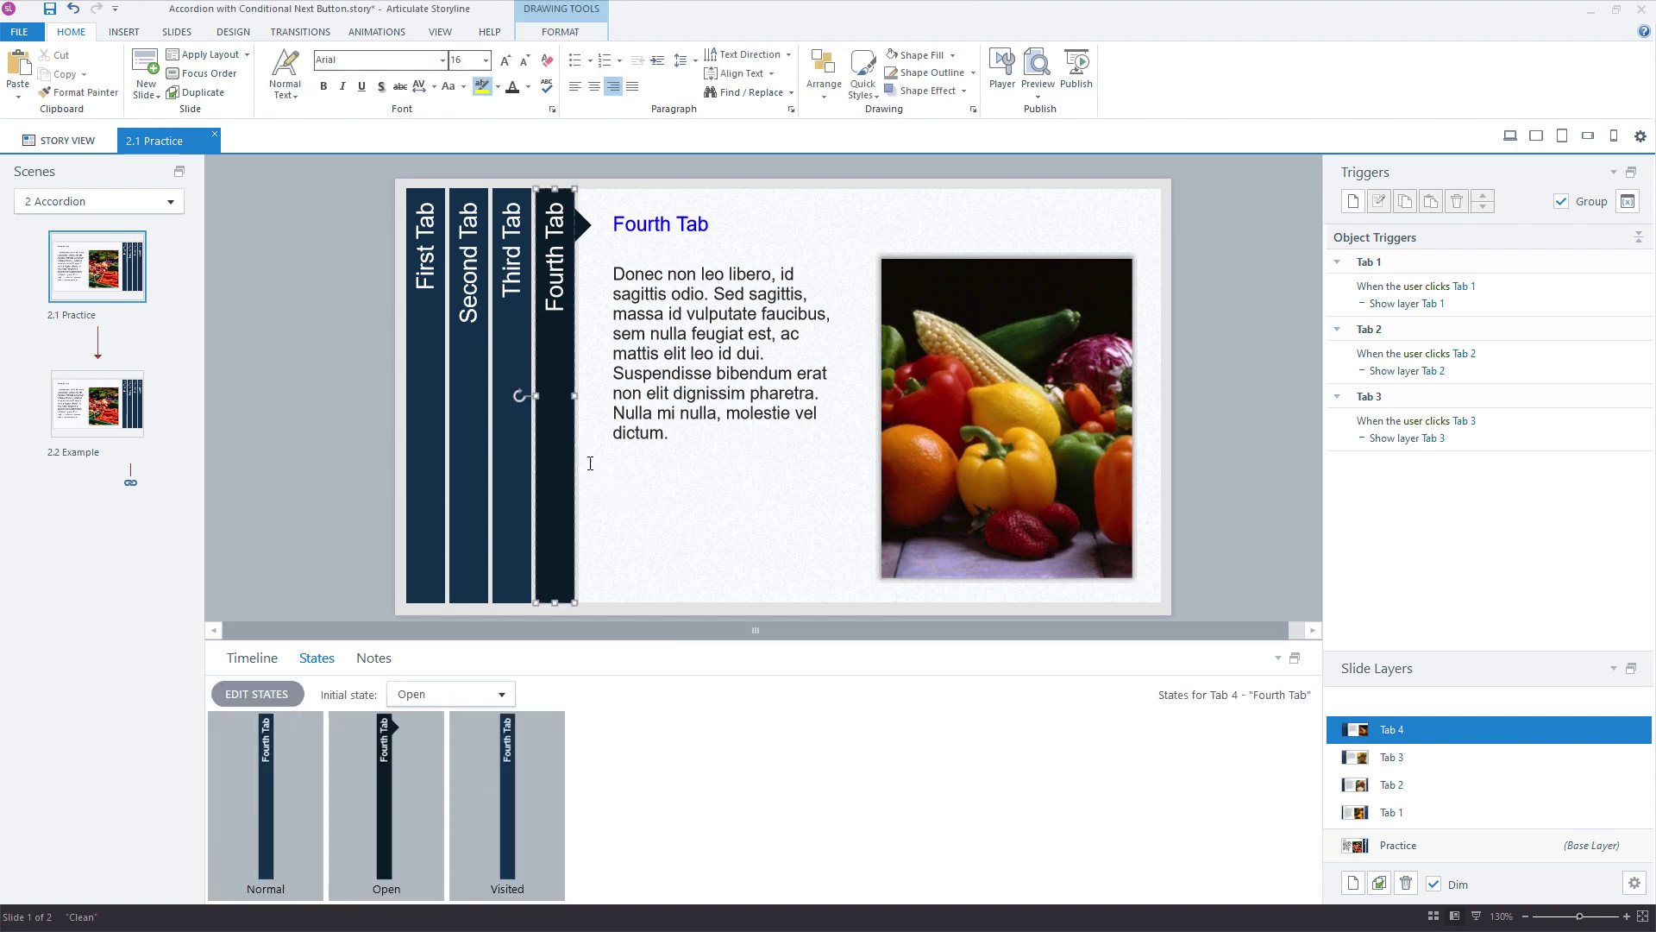
left_click(1488, 809)
left_click(1475, 790)
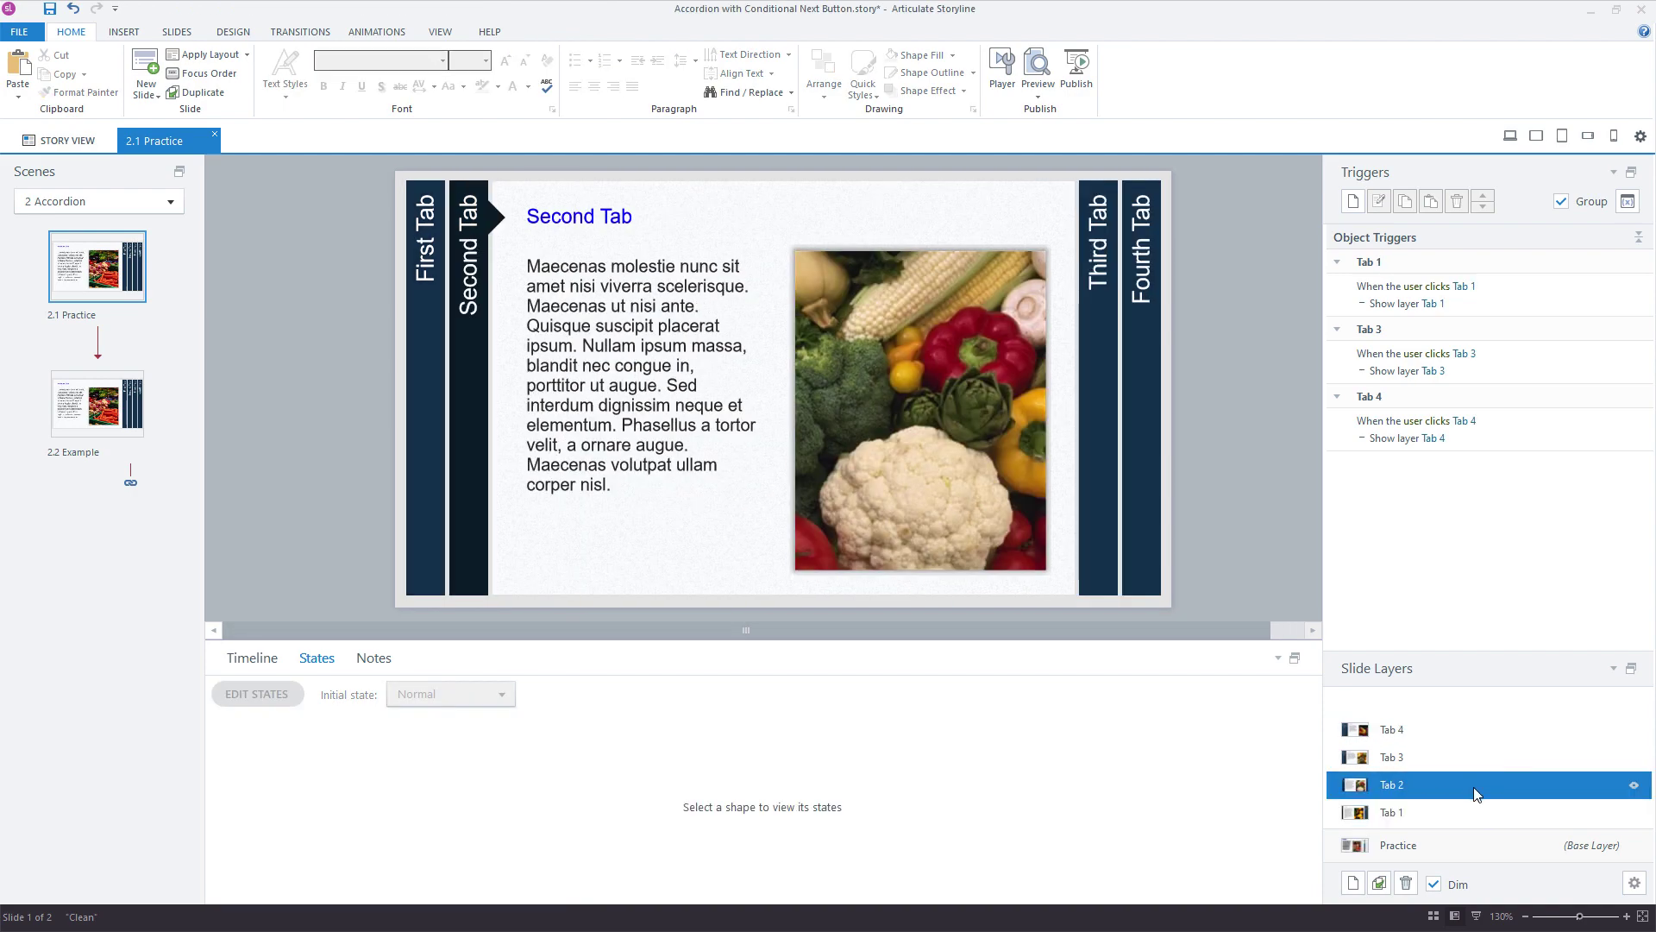
left_click(1480, 841)
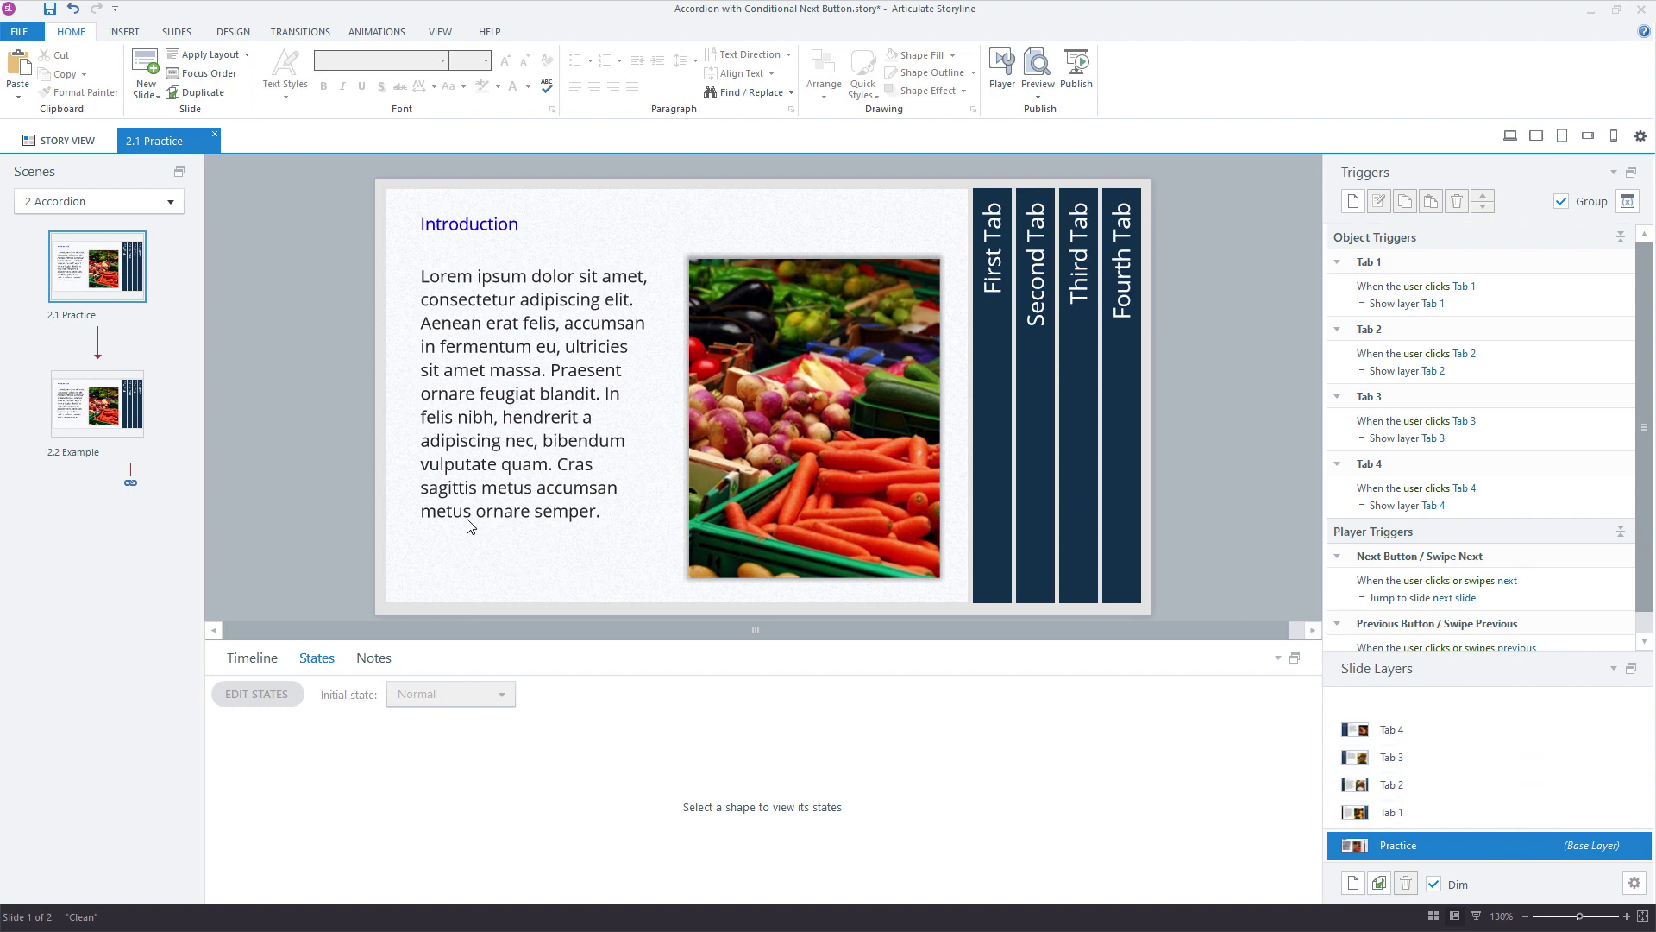
left_click(97, 431)
Check the Normal and Visited states of TrackingTab 01–04, then show the Tab 1 layer.
left_click(269, 272)
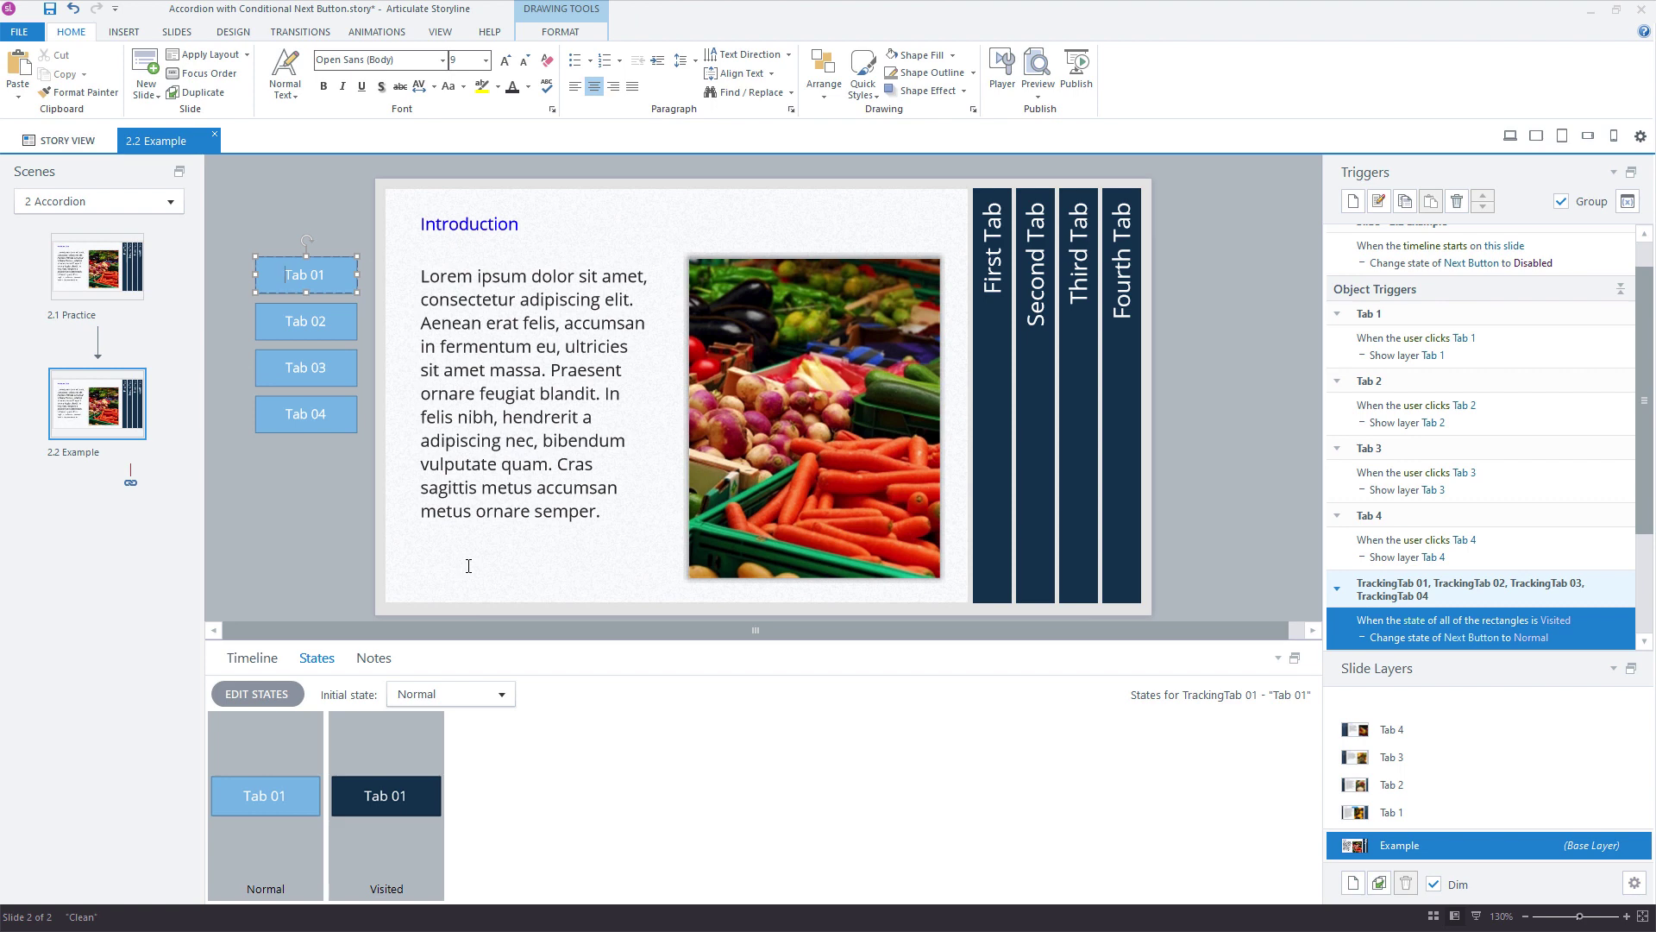
left_click(316, 321)
left_click(321, 375)
left_click(323, 413)
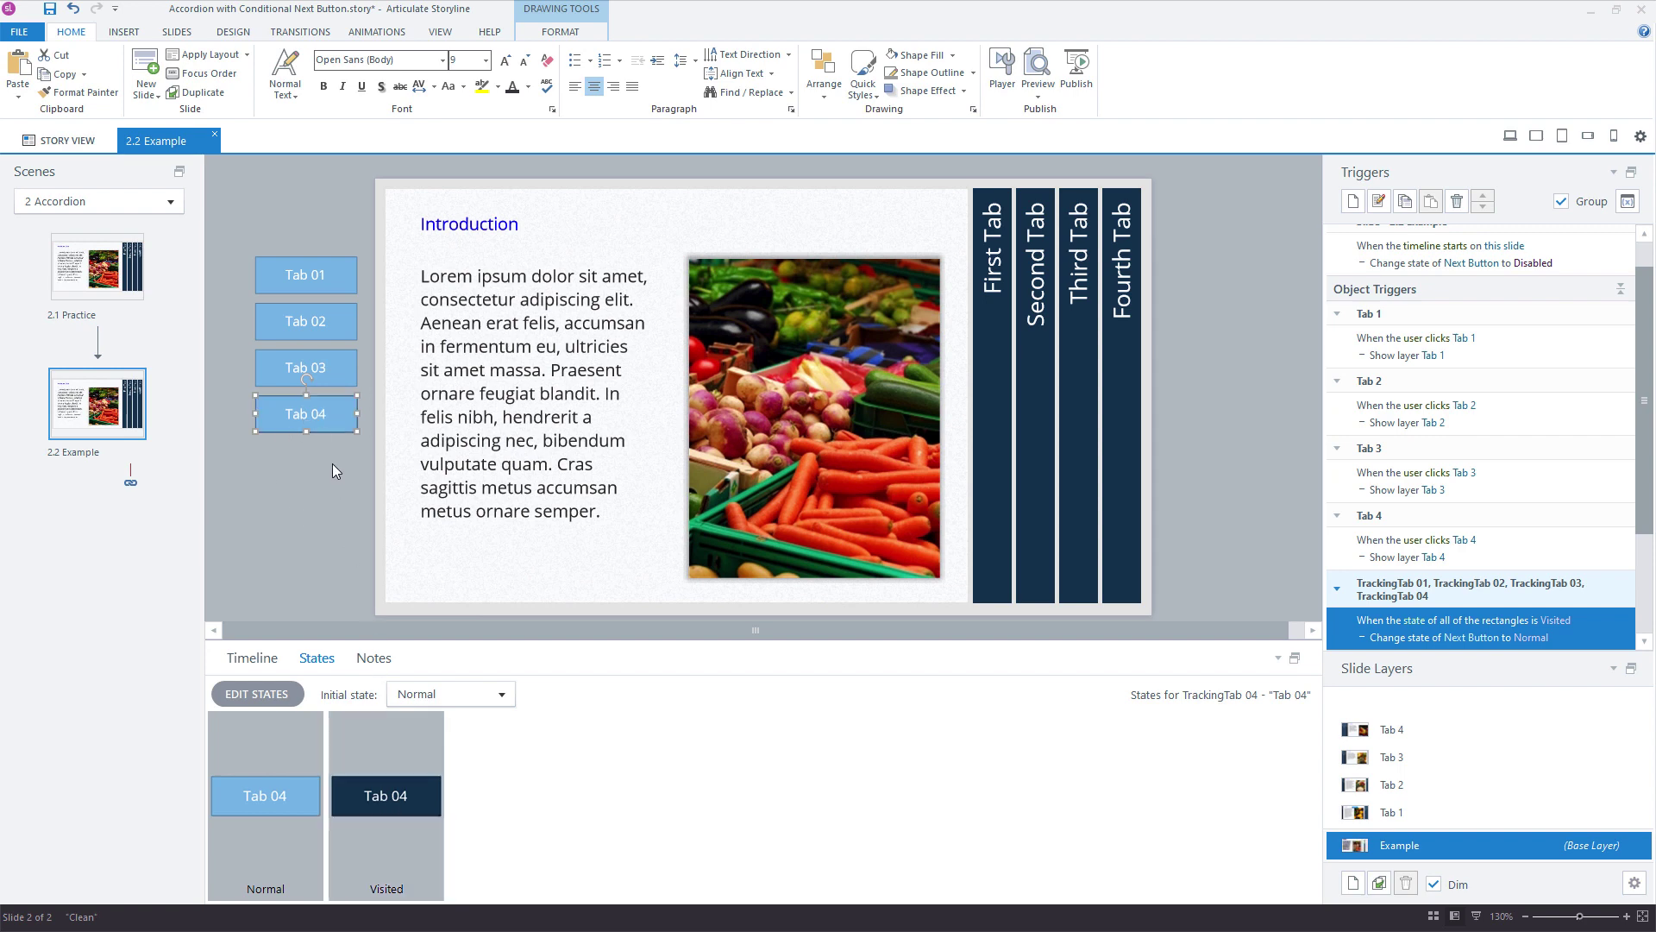
left_click(1489, 816)
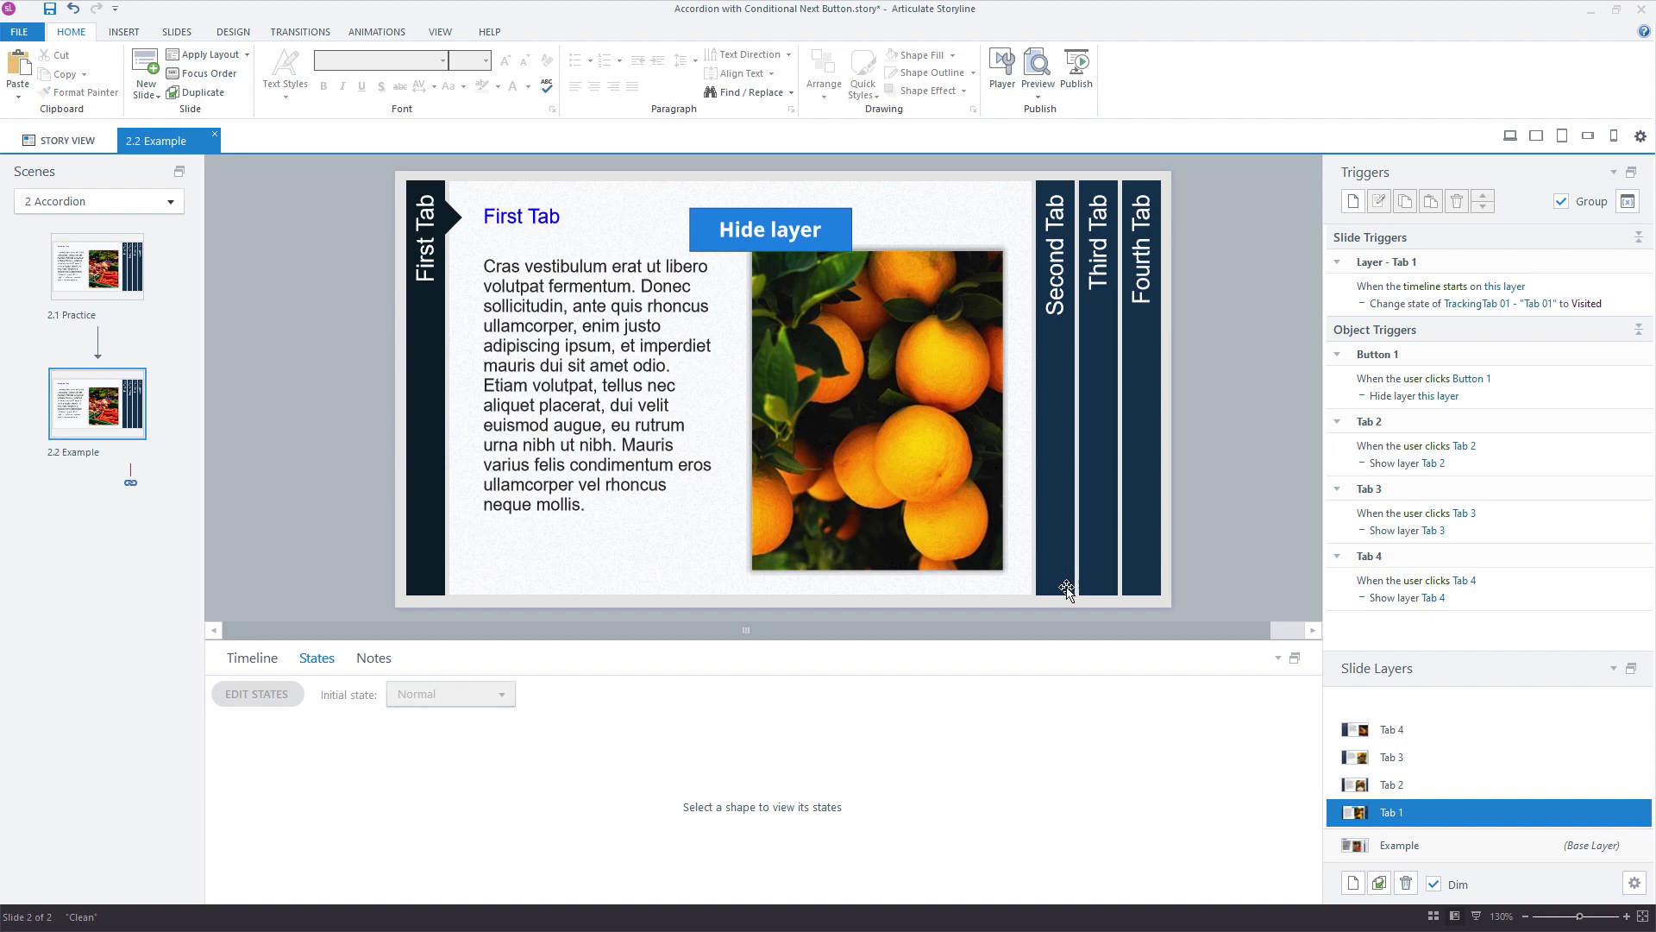
Review the Tab 1 layer trigger setting TrackingTab 01 to Visited, leaving it unchanged.
double_click(1582, 287)
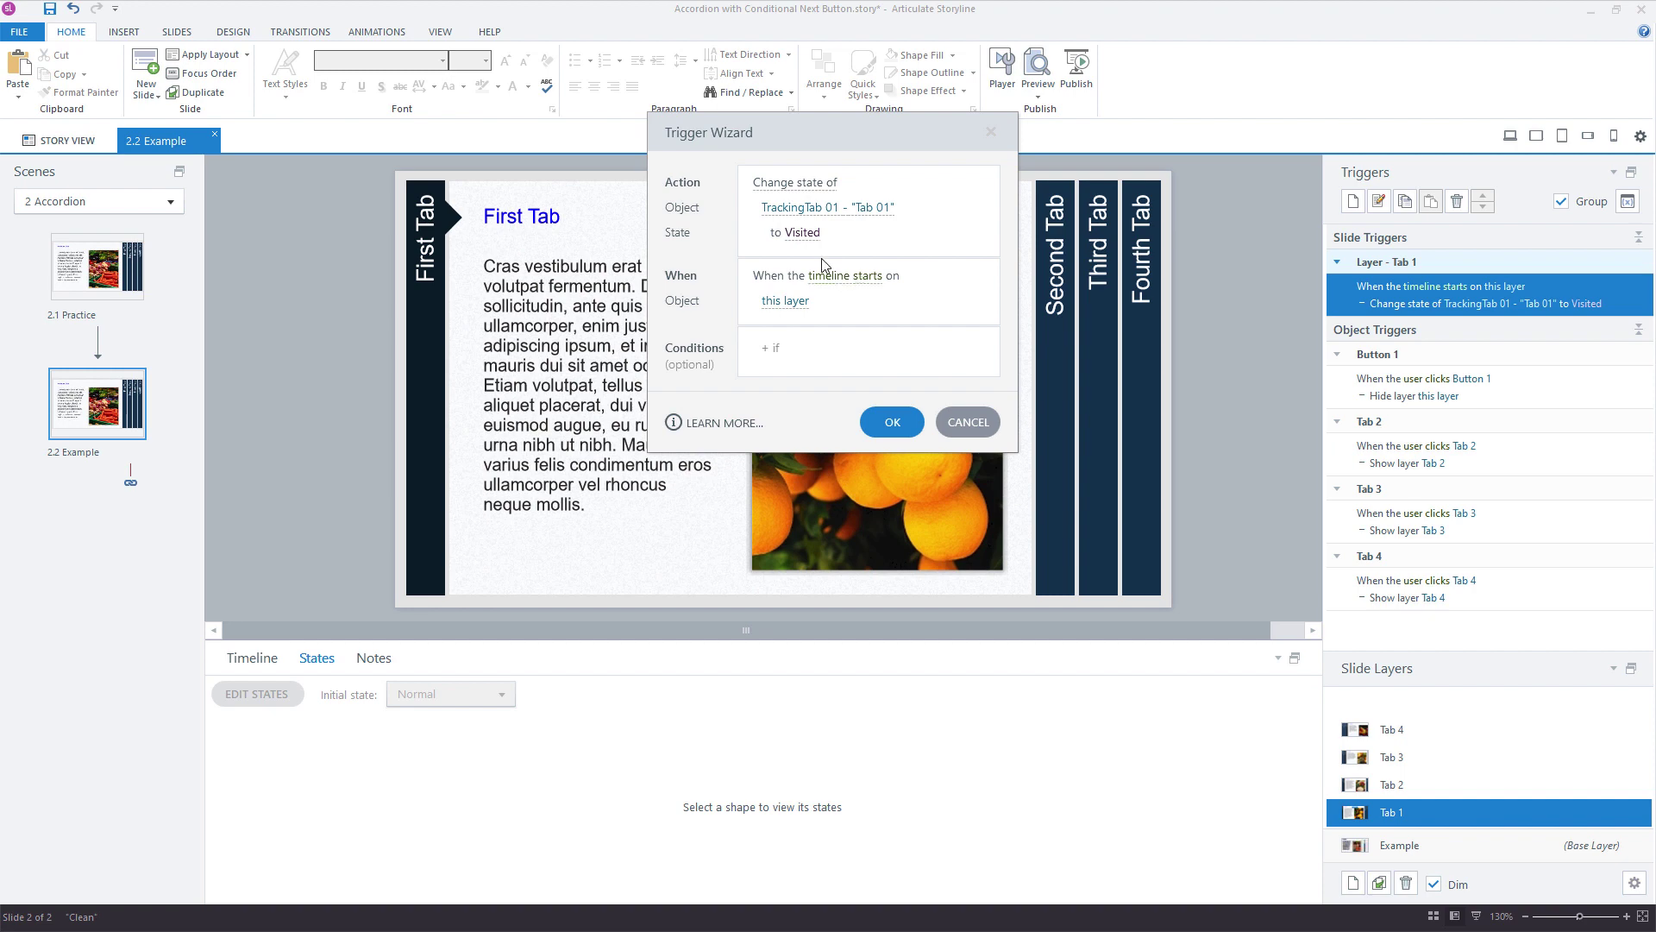
left_click(802, 212)
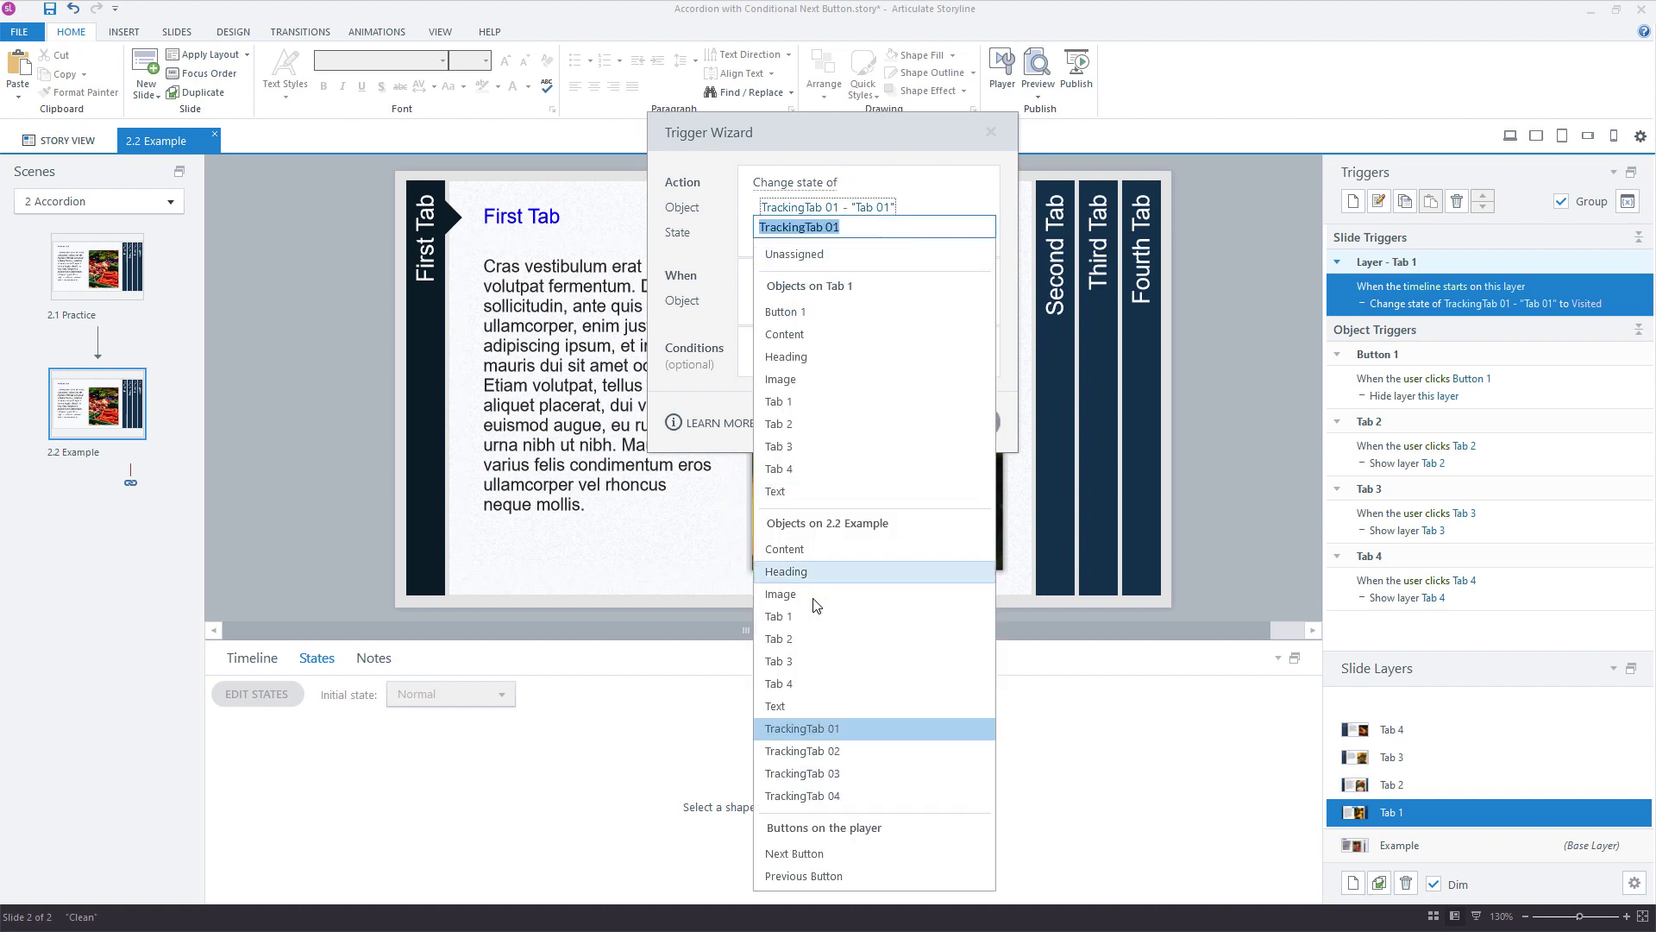
left_click(845, 727)
left_click(966, 422)
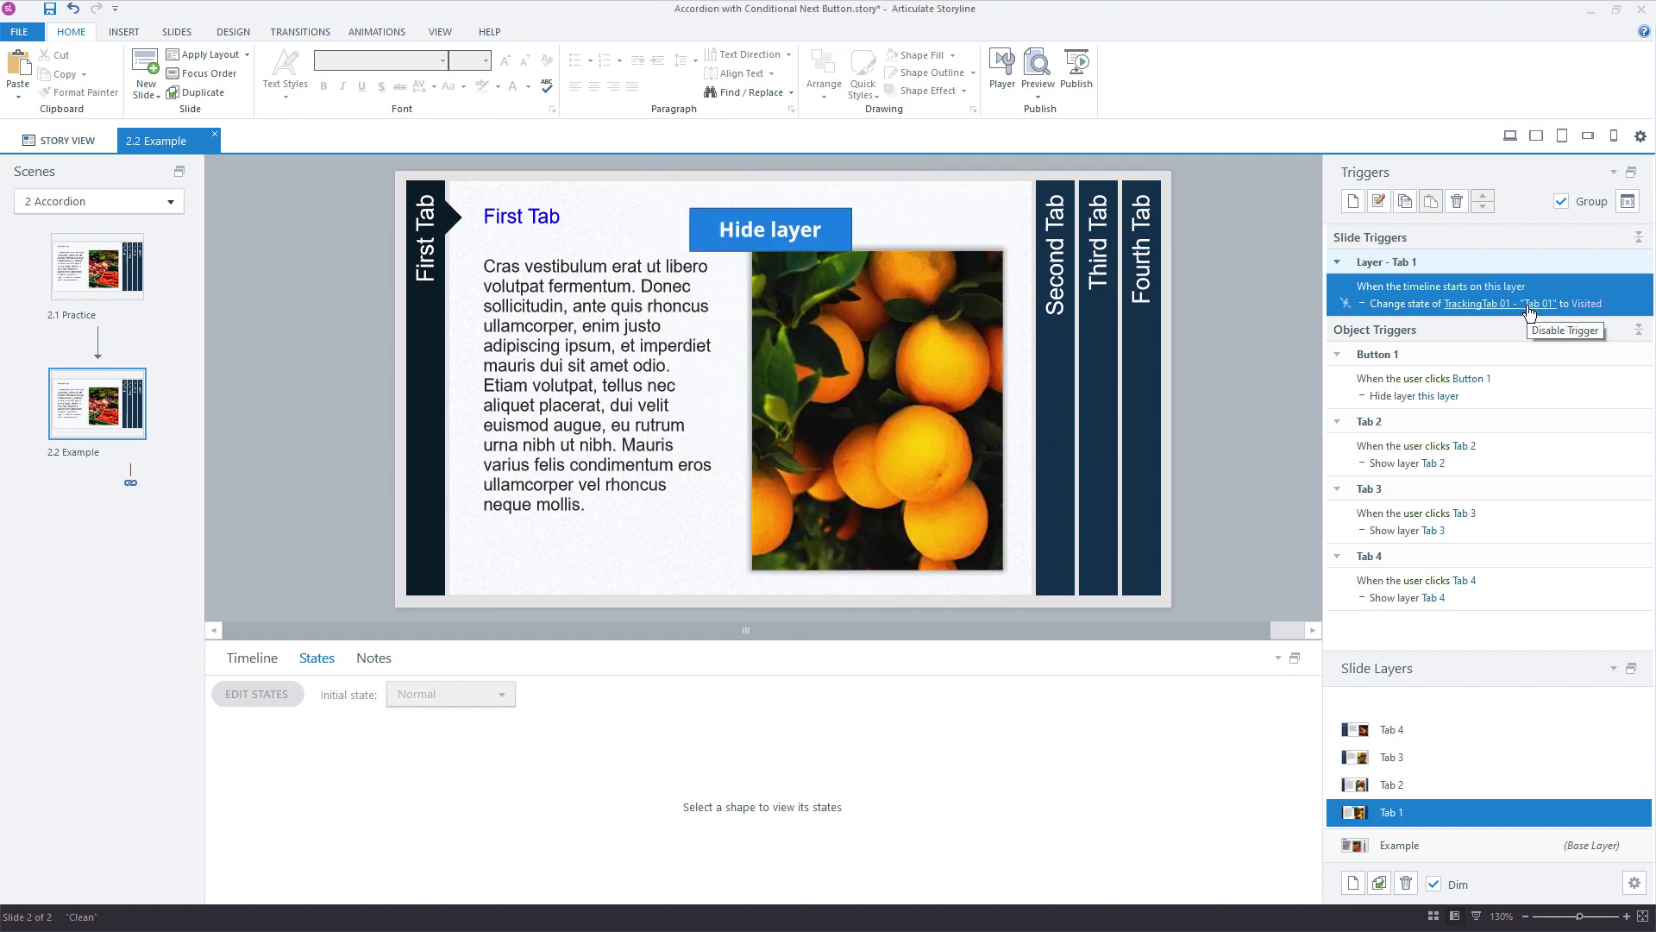
Inspect the Tab 2 layer and the Tab 1 layer's Hide button trigger.
left_click(1457, 792)
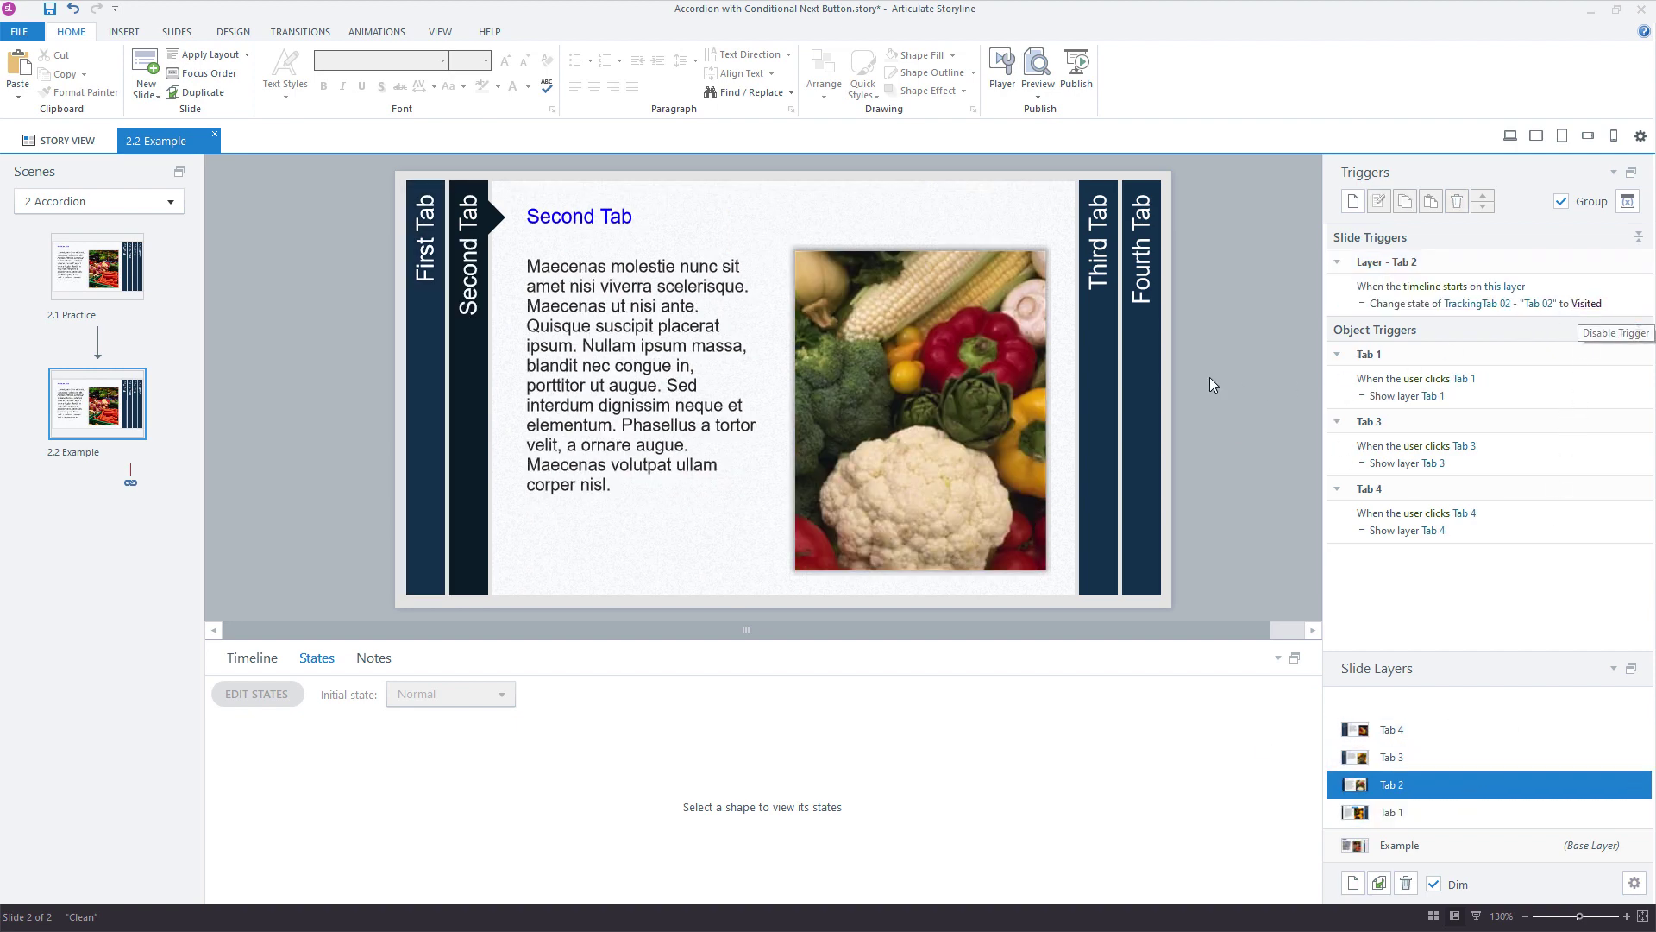
left_click(1104, 362)
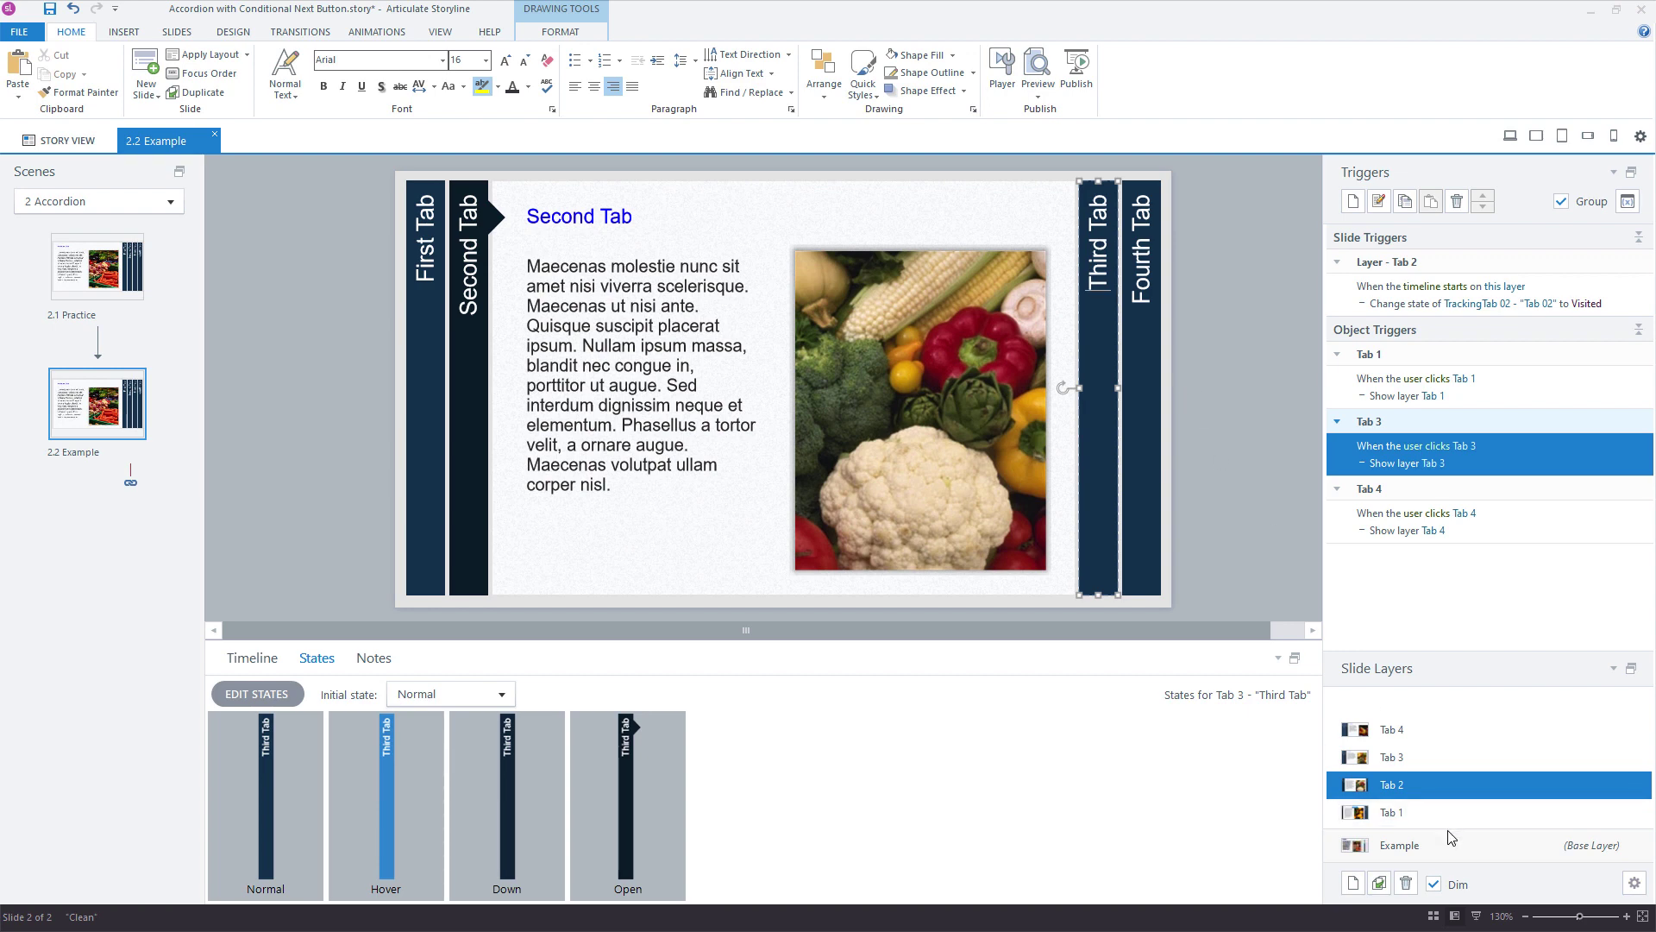
left_click(1432, 811)
left_click(739, 248)
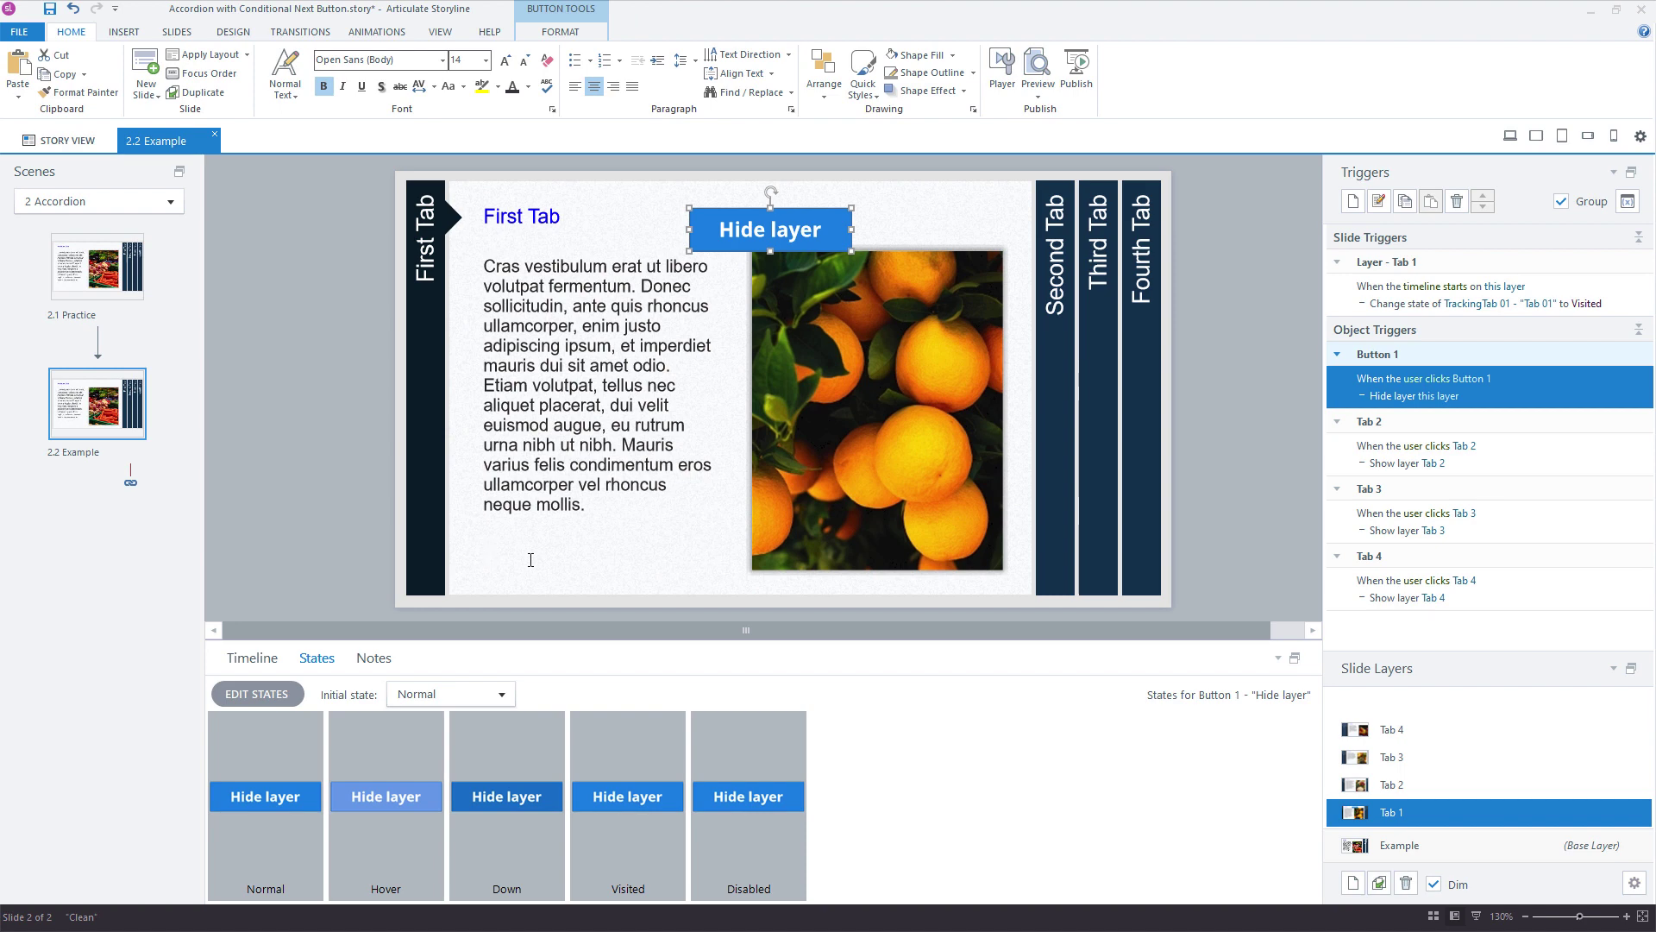
On the base layer, move the four tracking tab shapes onto the slide beside the text.
left_click(1399, 844)
left_click_drag(227, 221, 412, 503)
left_click_drag(327, 434, 621, 394)
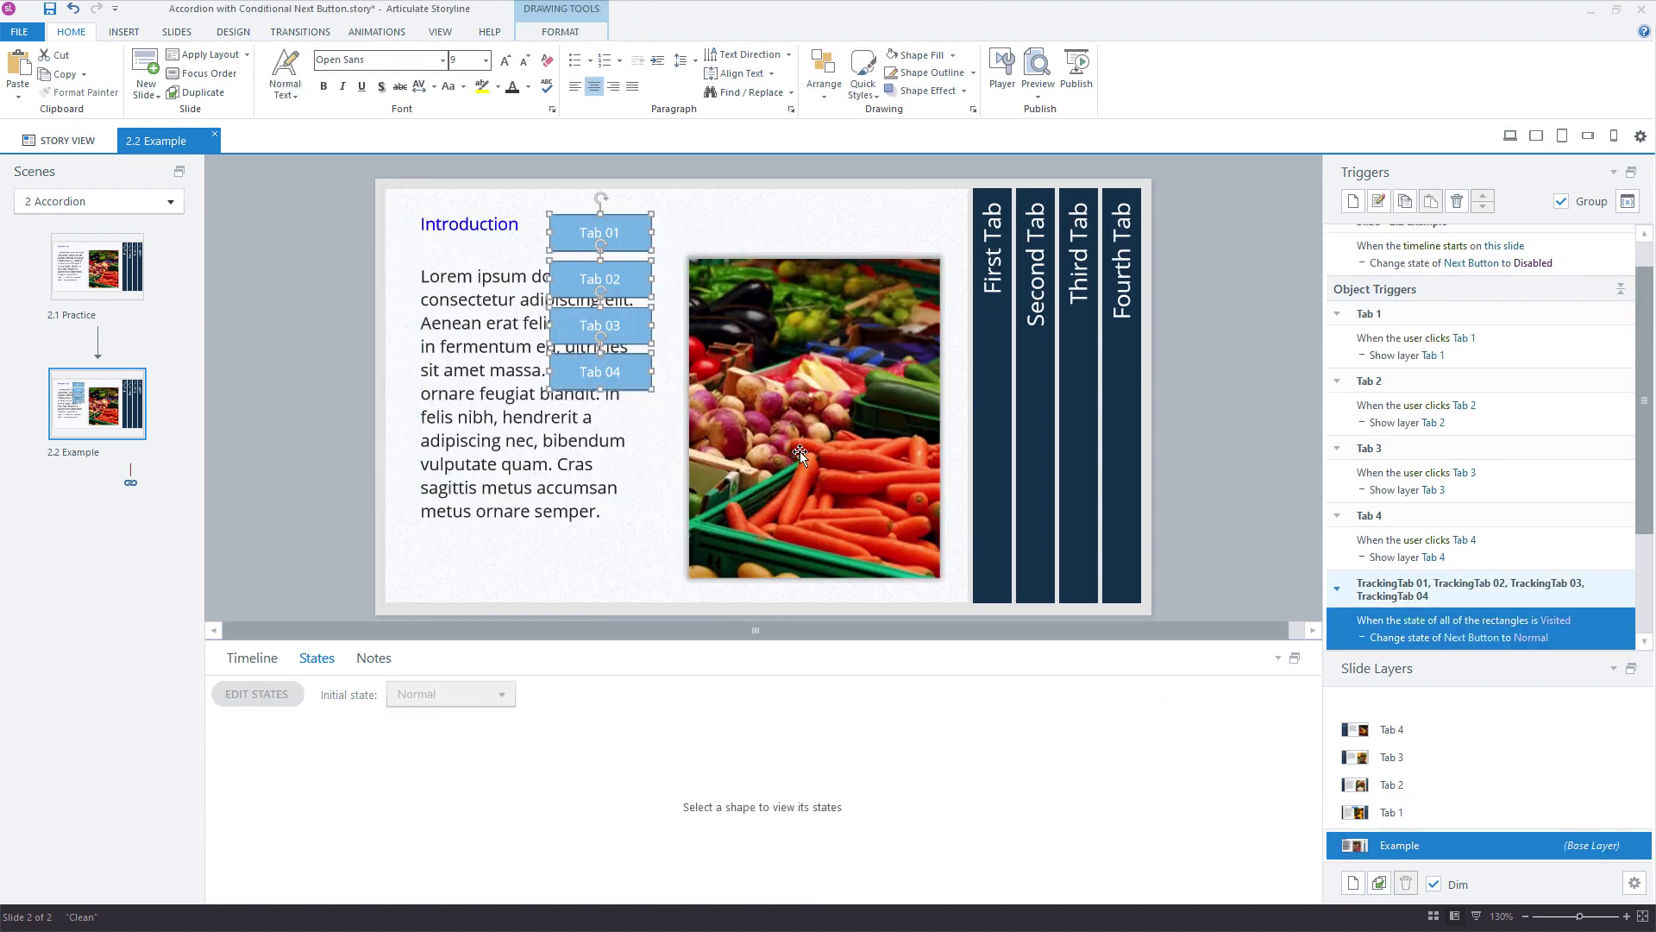
Preview slide 2.2, opening every accordion tab until the tracking tabs turn Visited and Next enables.
left_click(1510, 136)
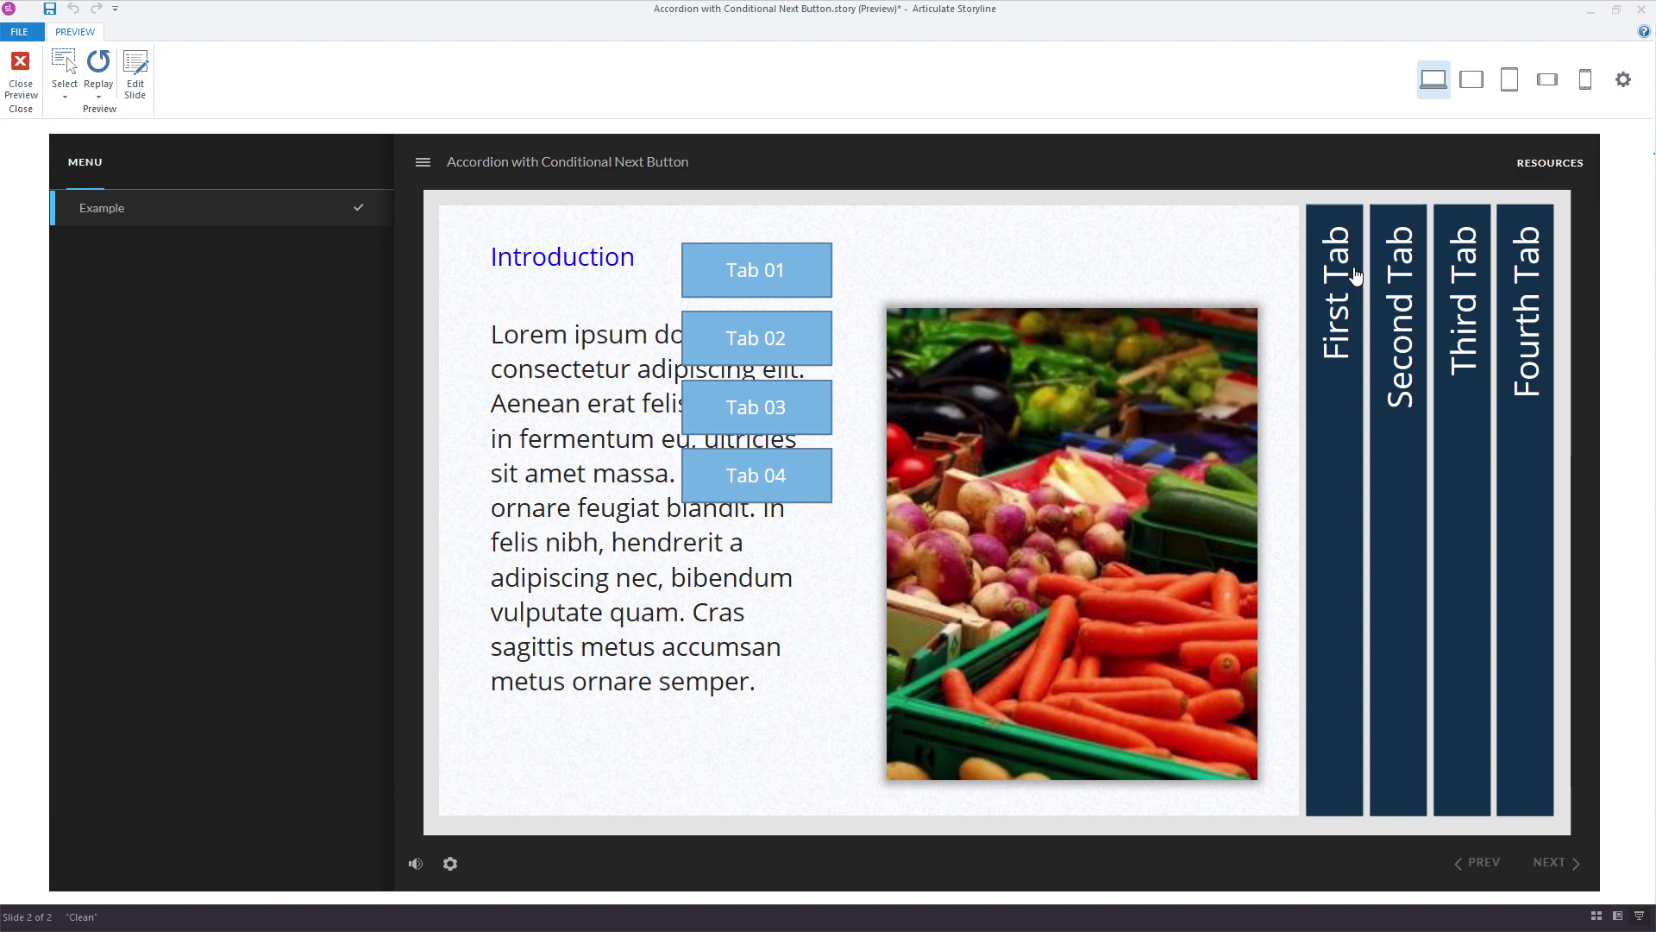
left_click(1526, 276)
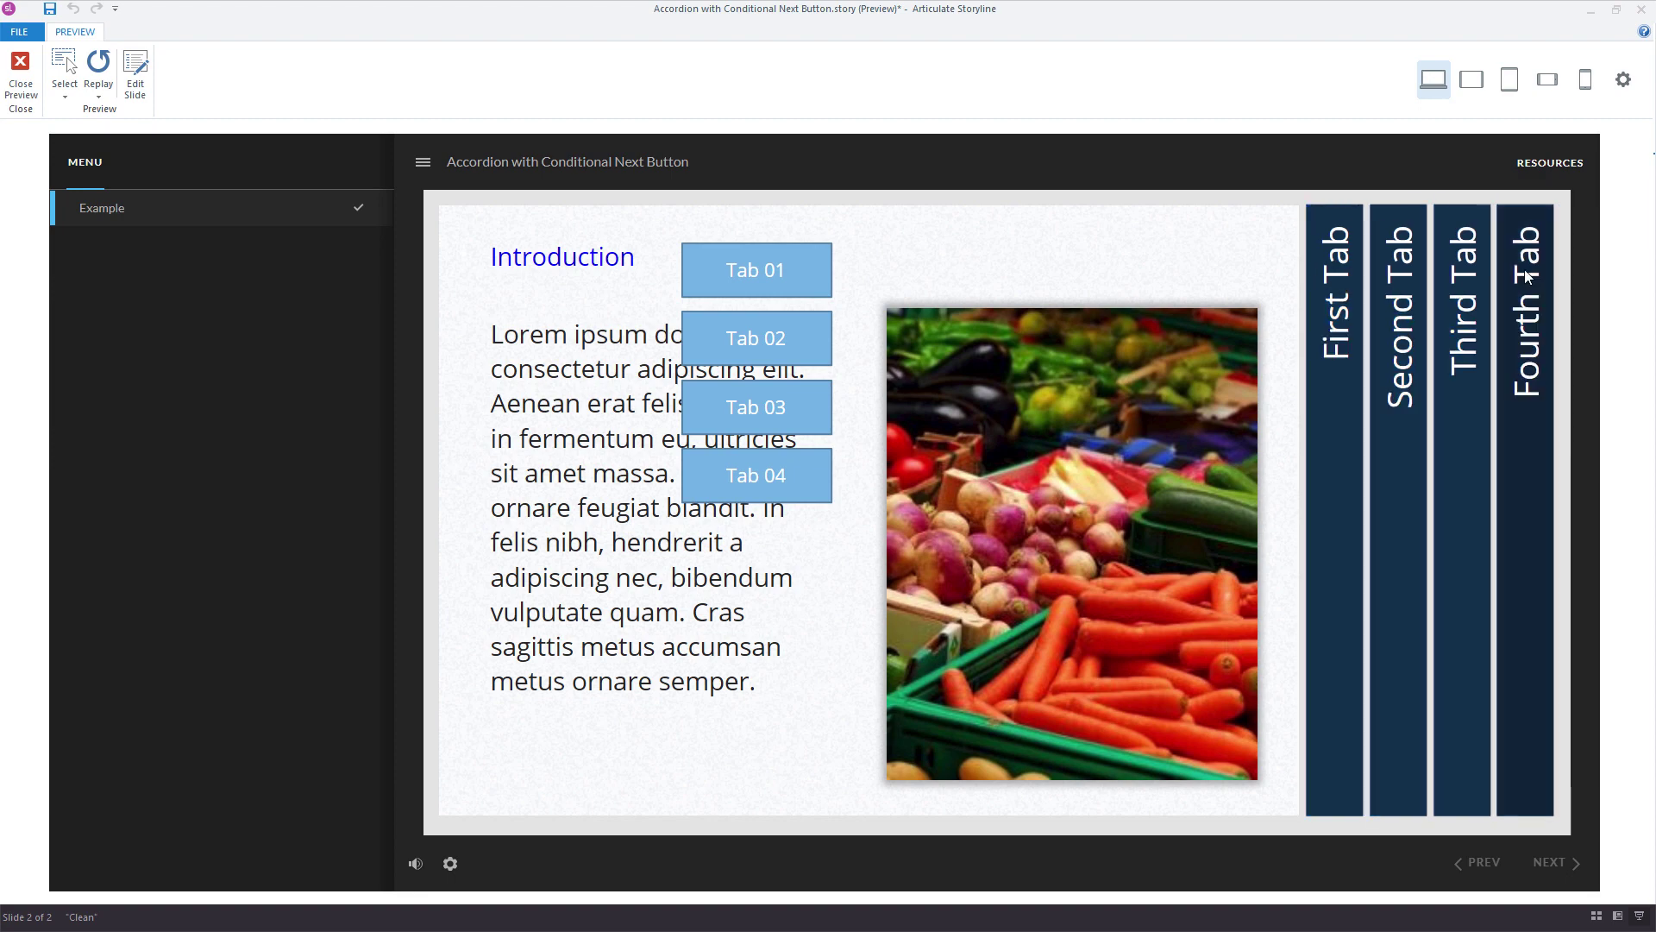
left_click(474, 281)
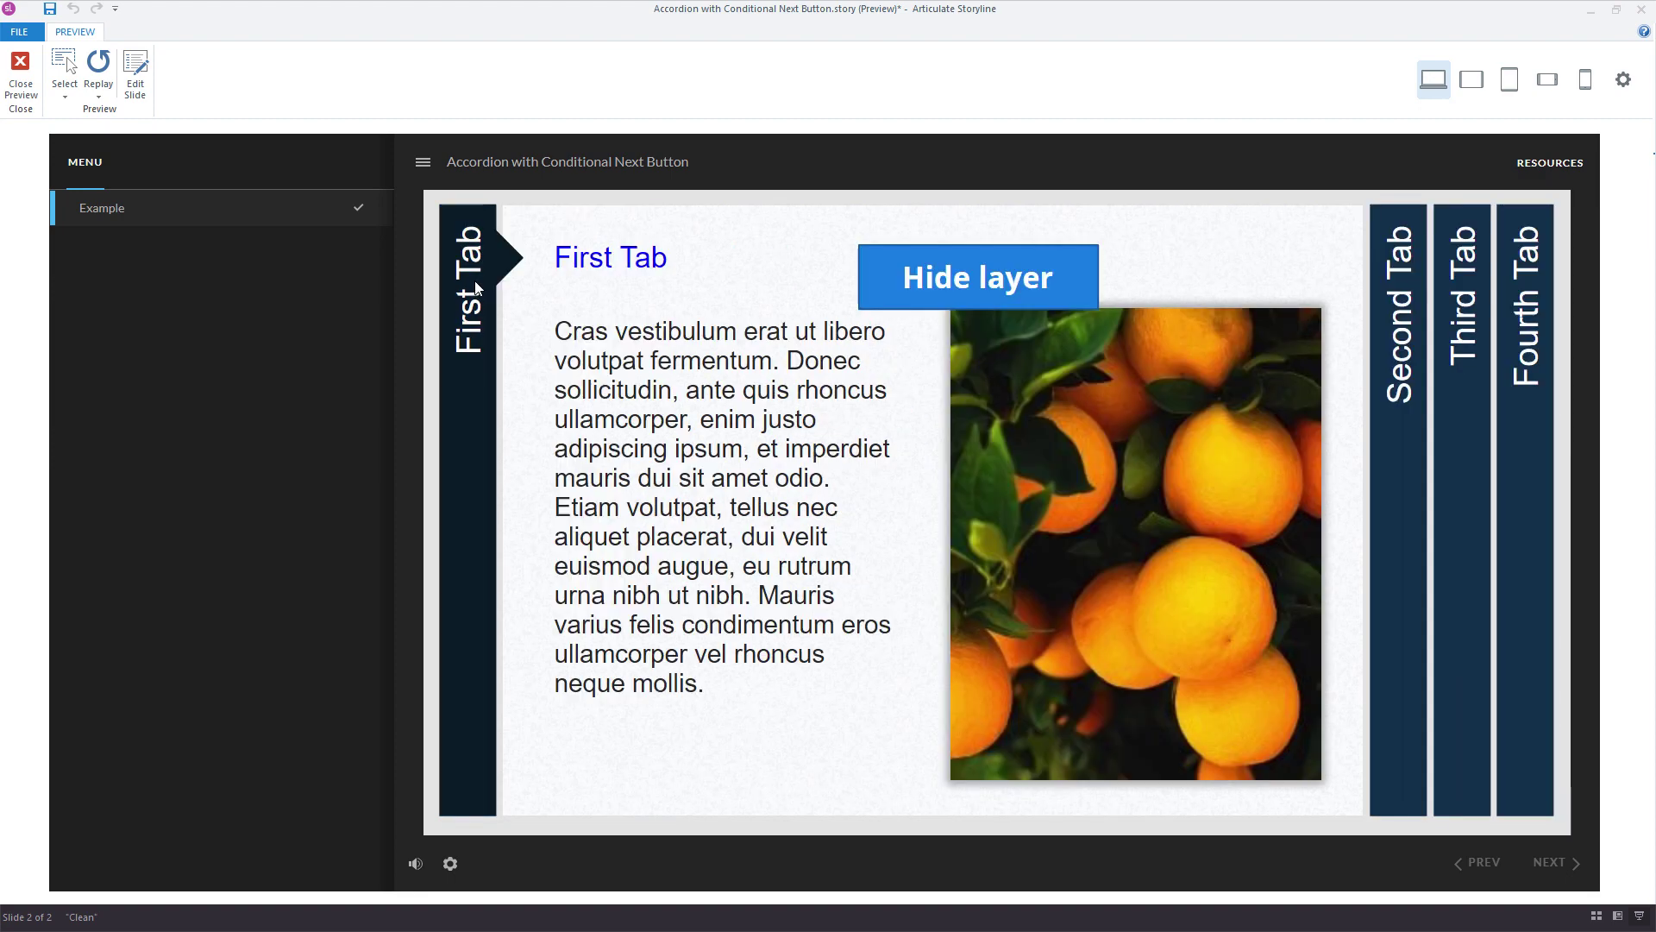
left_click(914, 285)
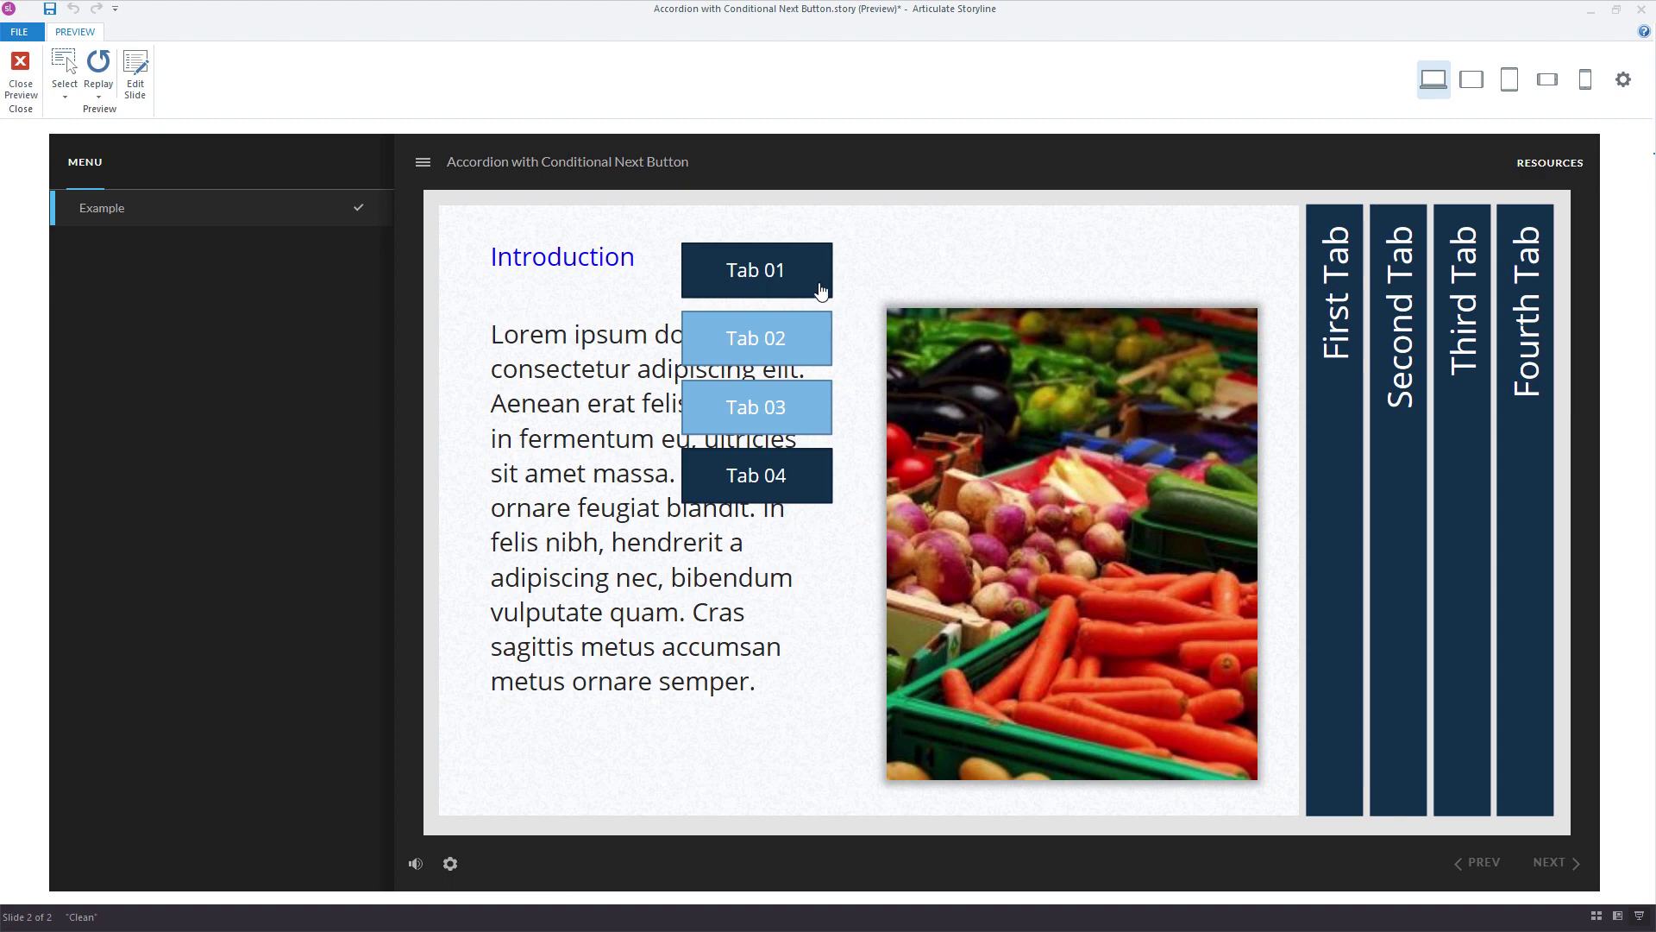
left_click(1398, 372)
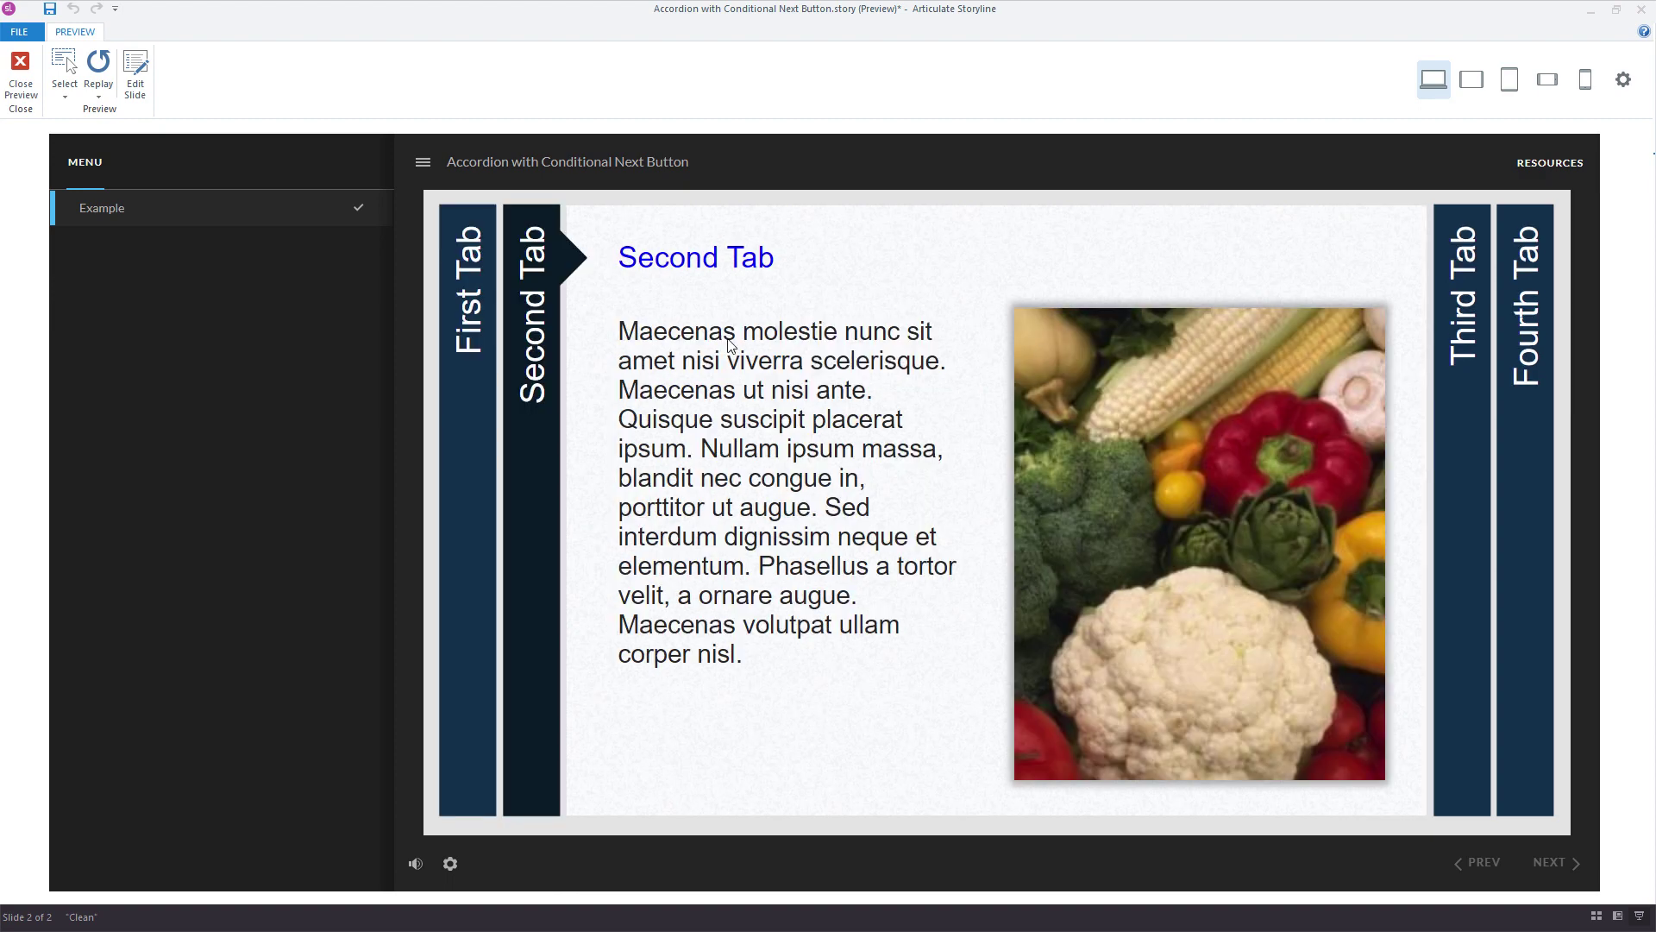
left_click(481, 338)
left_click(919, 281)
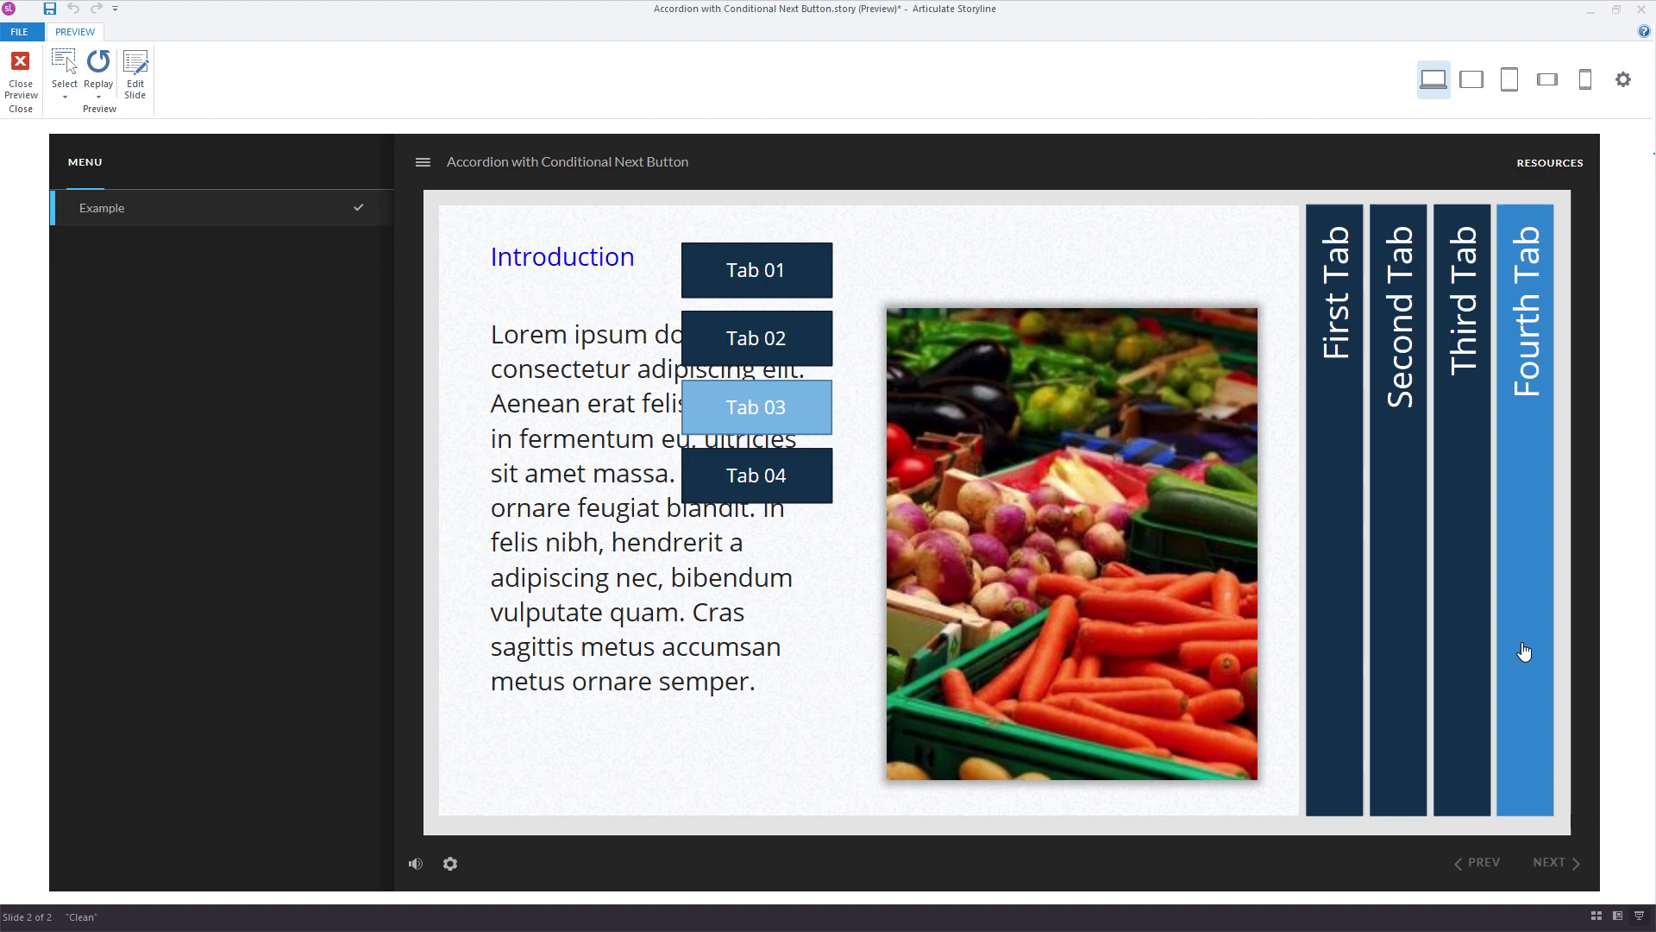
left_click(1462, 584)
left_click(445, 313)
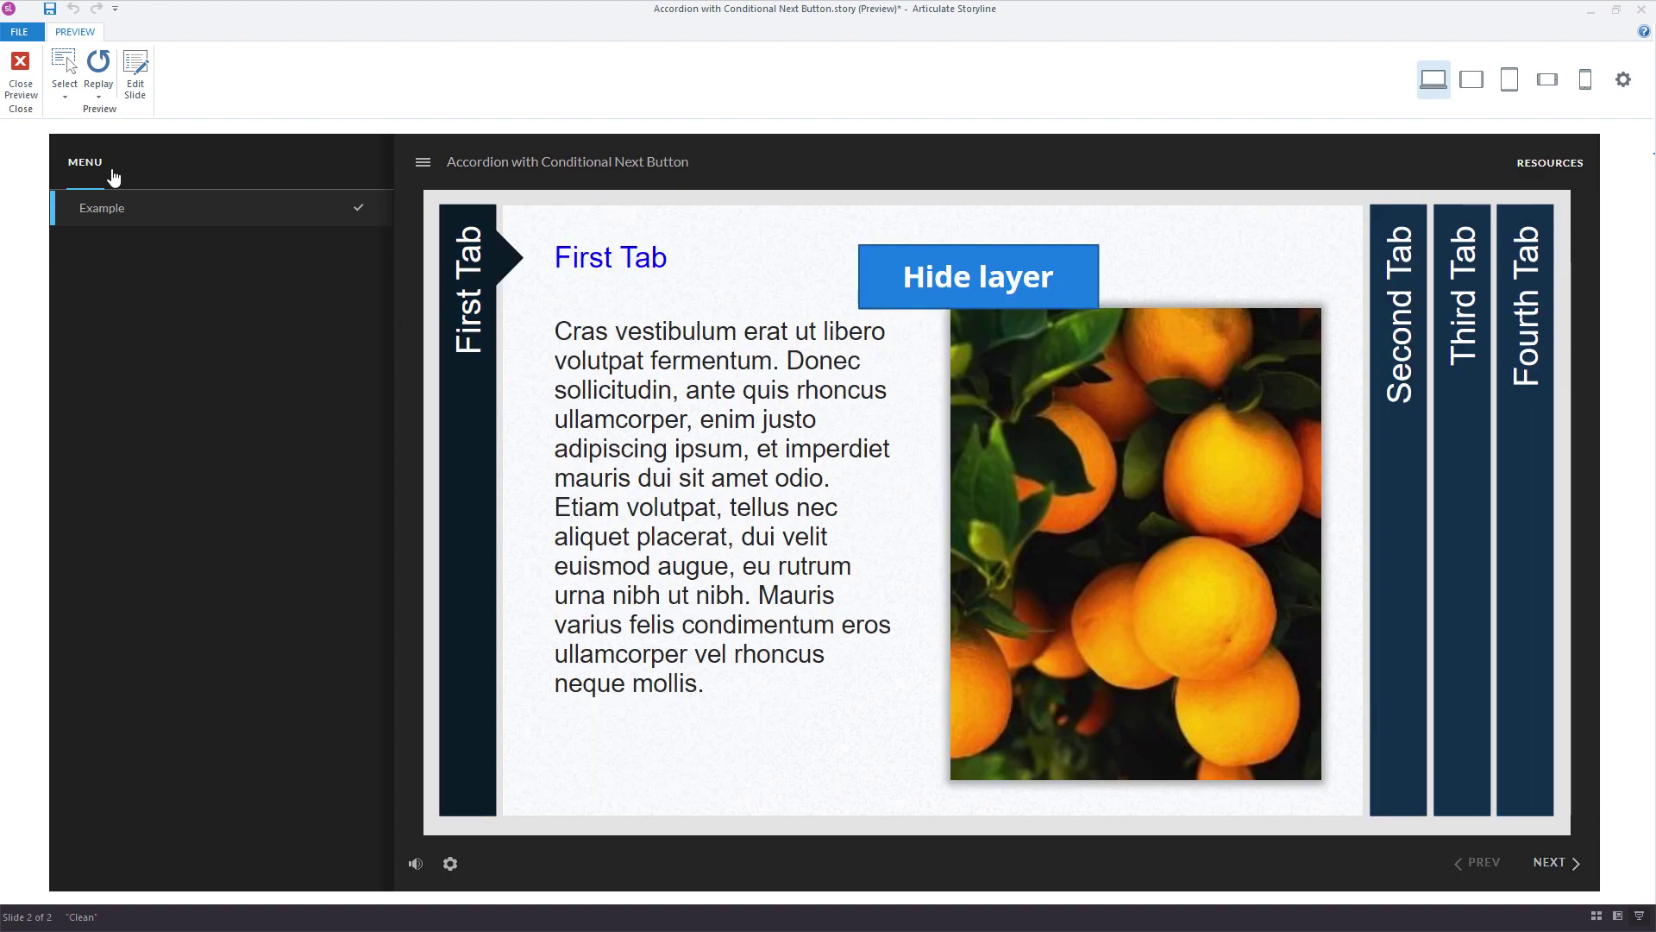
left_click(21, 77)
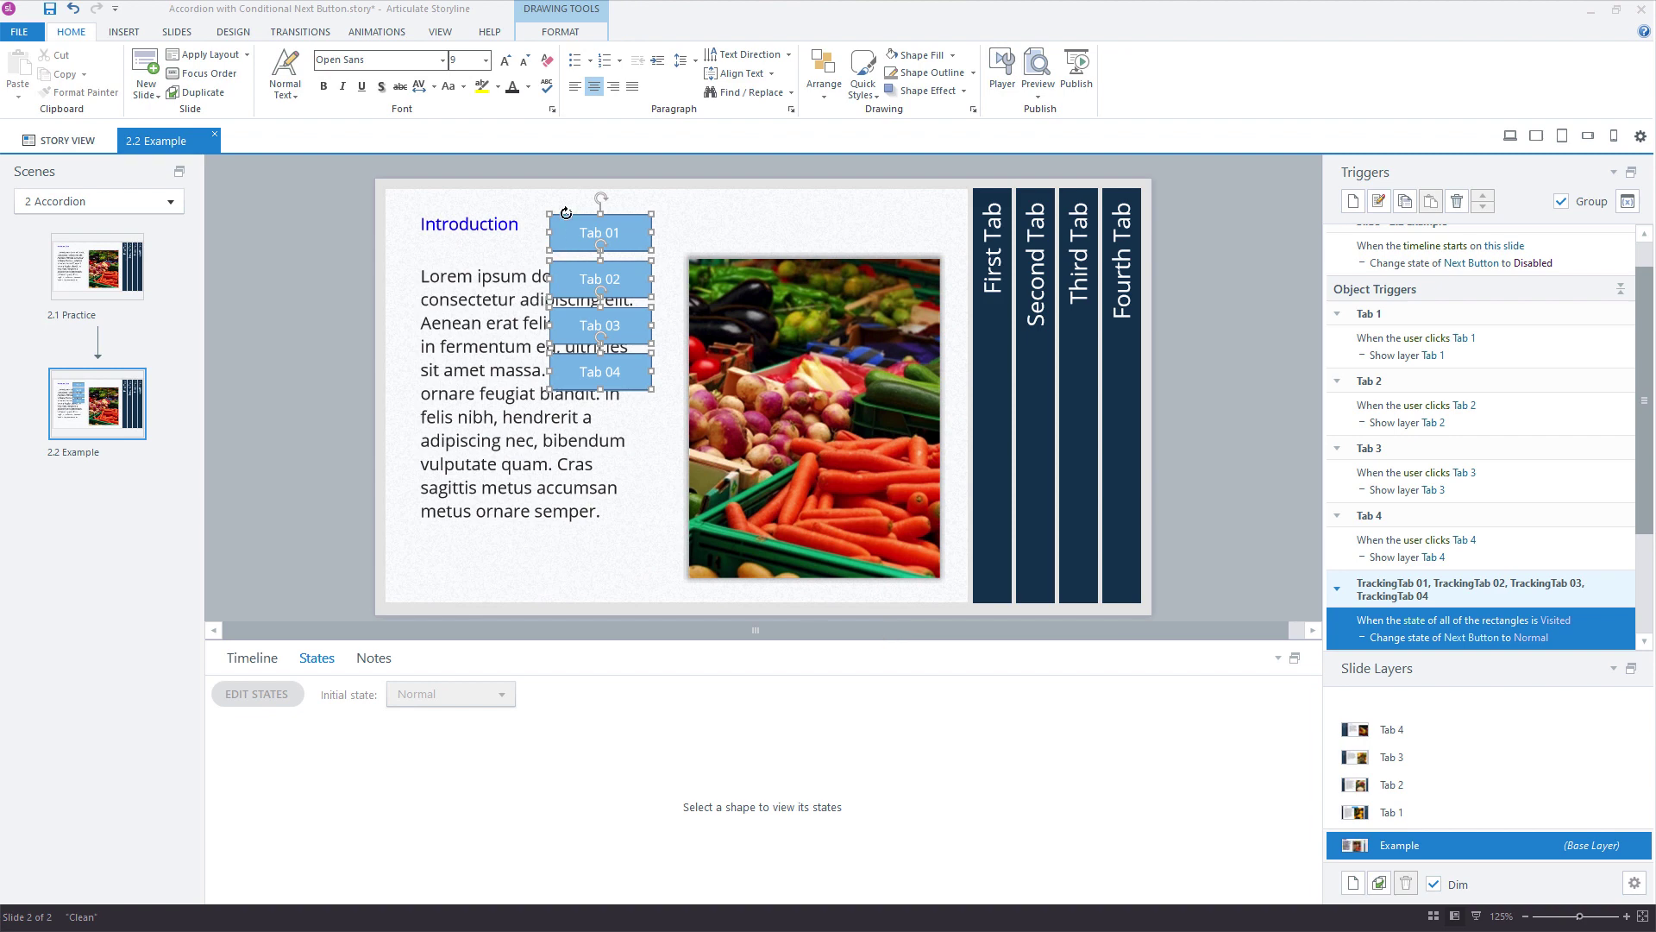
Move the four tracking tabs back off the slide's left edge and recheck the Tab 1 layer.
left_click_drag(616, 218, 329, 246)
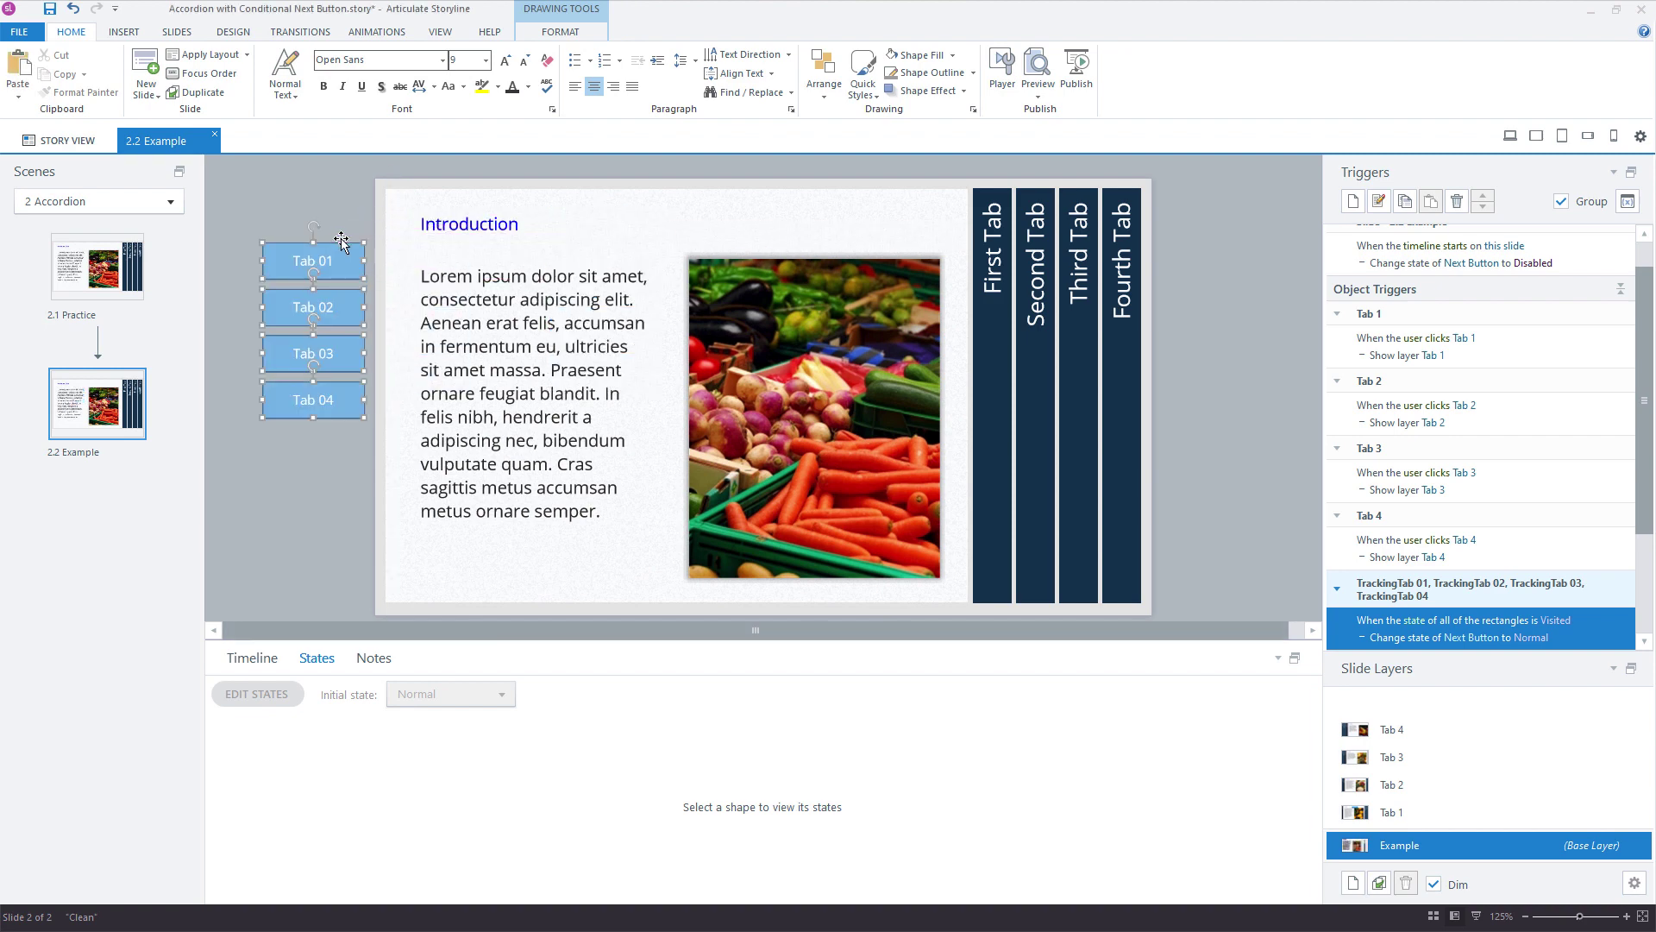
left_click(1427, 813)
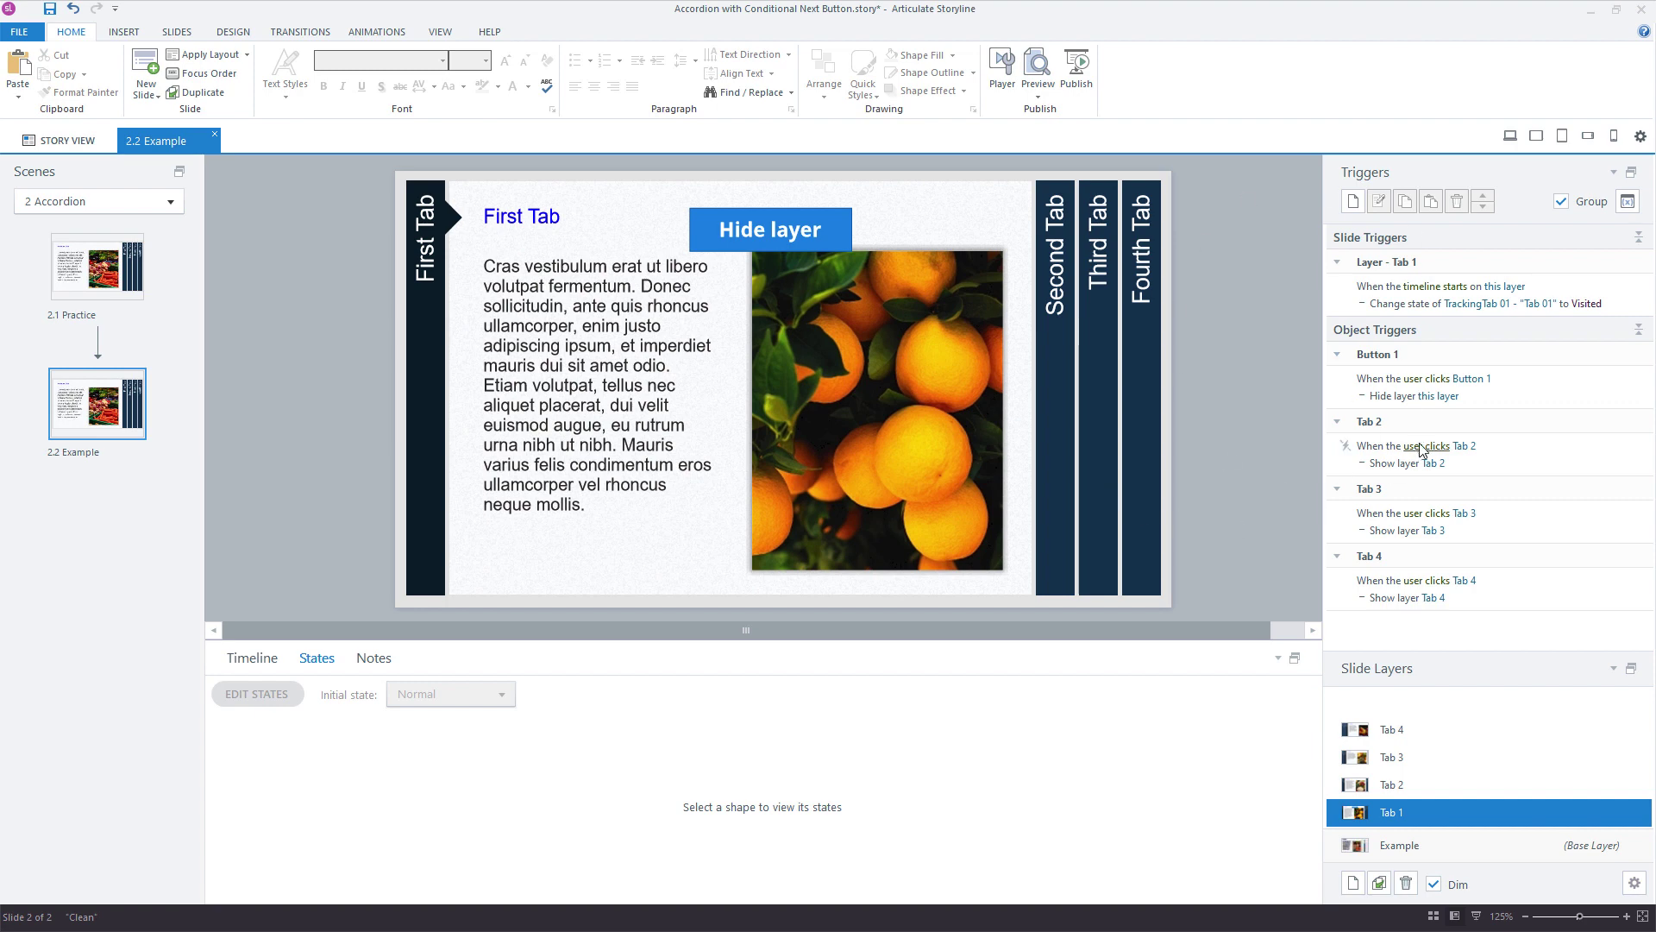
left_click(1408, 845)
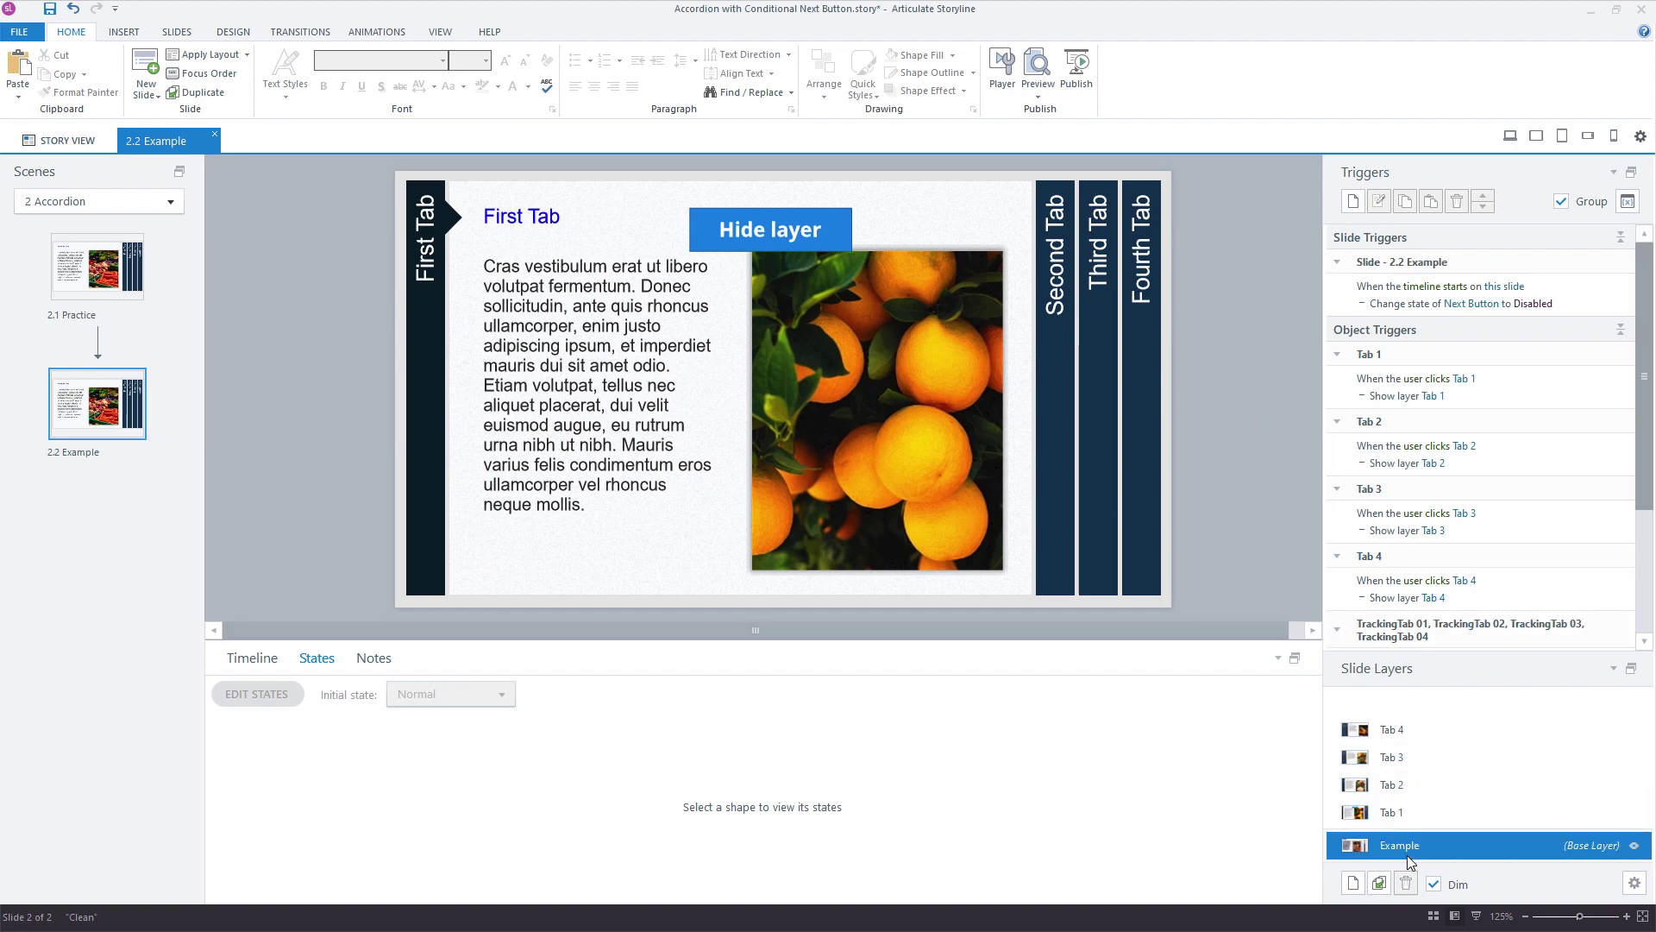